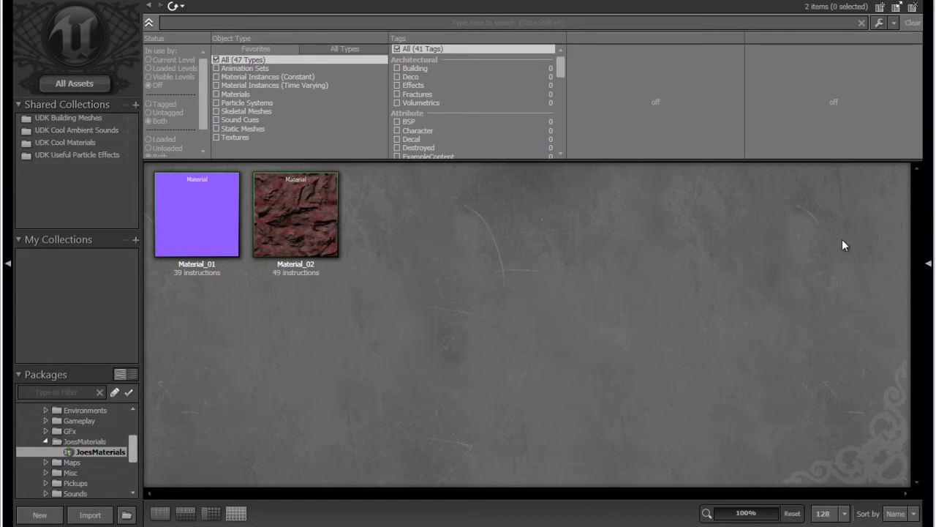
Step: Create a new Material asset named Material_03 in the JoesMaterials package
left_click(40, 514)
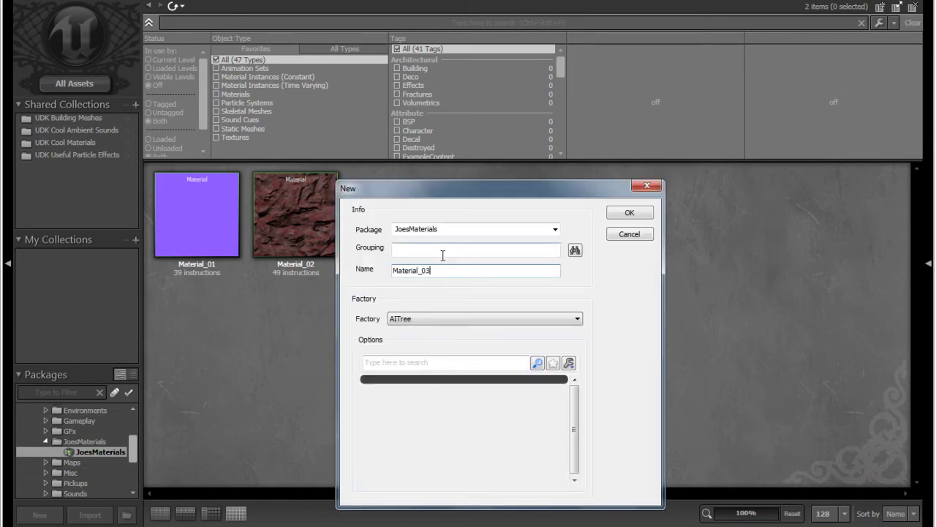
left_click(404, 320)
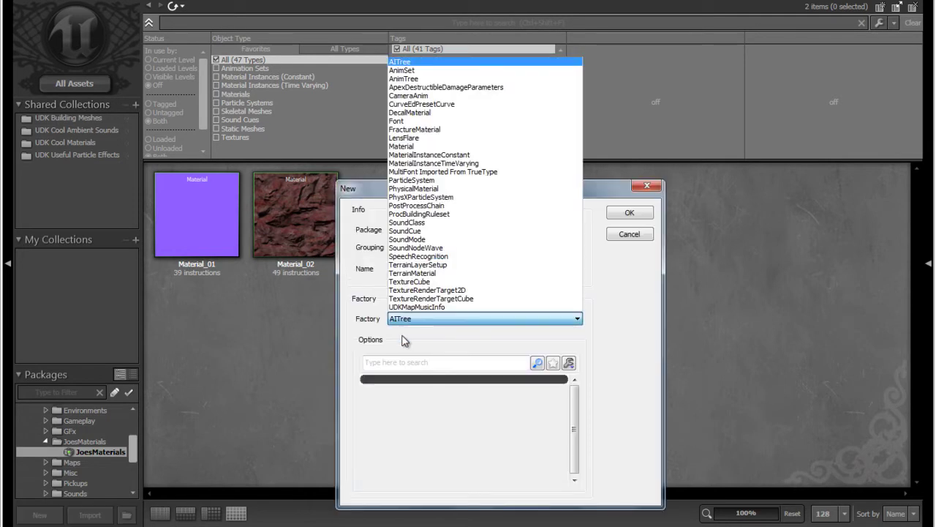
left_click(436, 146)
left_click(614, 211)
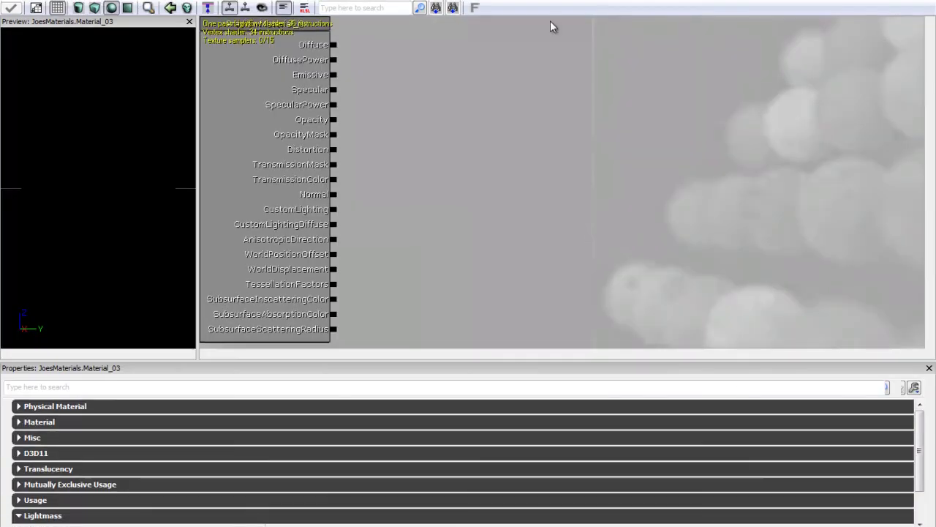
Step: Arrange the material editor and the content browser side by side, with the material editor on the left half
key("super+Down")
key("super+Left")
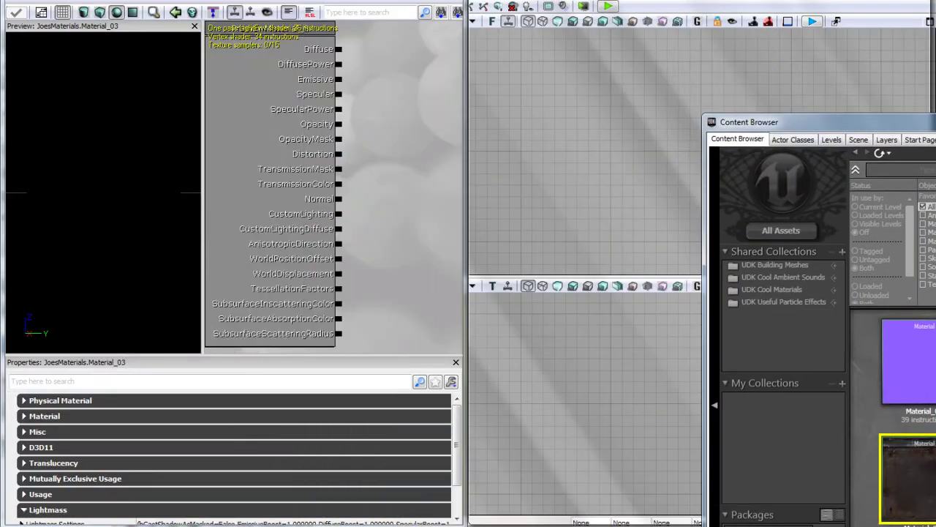
key("super+Right")
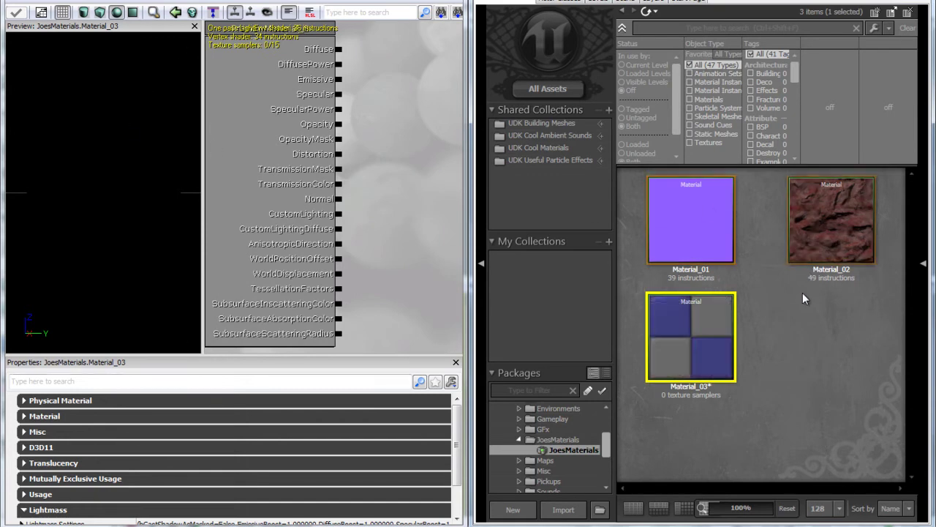
left_click(800, 338)
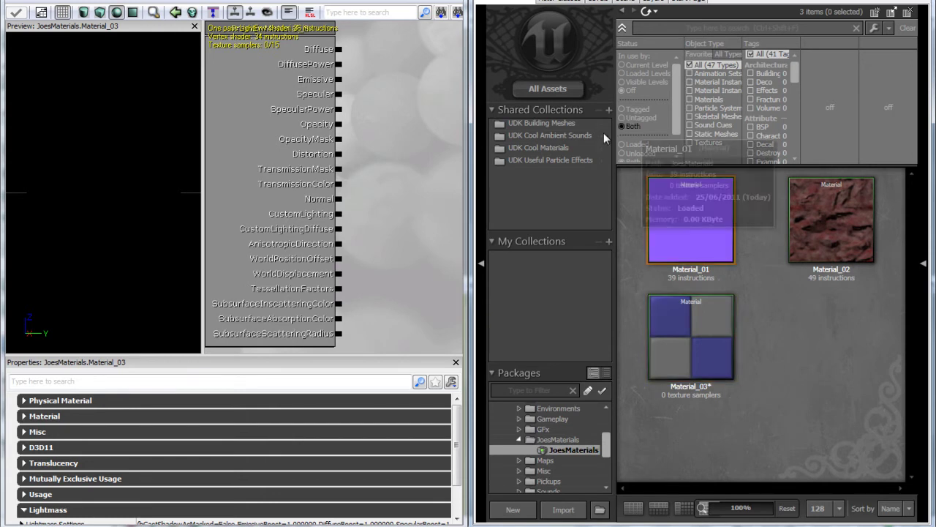
Step: Filter all assets to textures only and search for "mech" to locate the T_HU_Mech_SM_Light textures
left_click(564, 89)
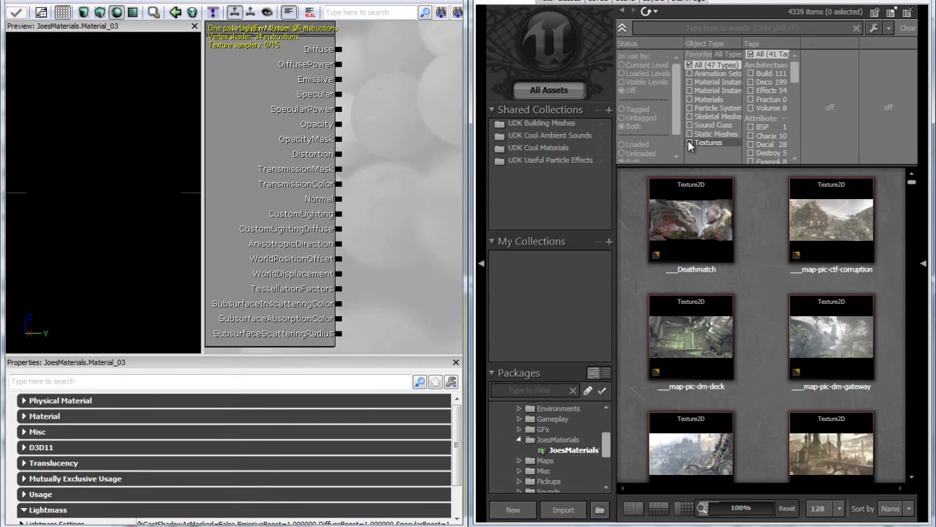
left_click(688, 142)
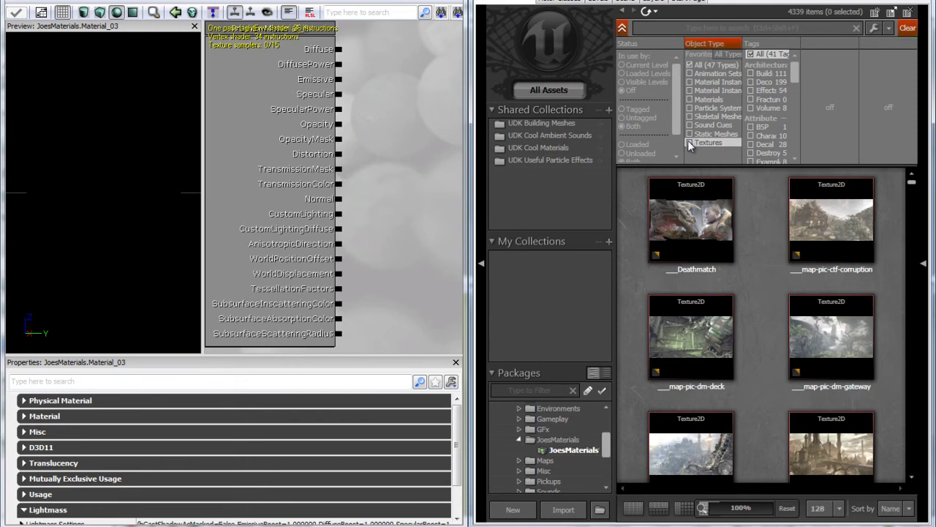
left_click(730, 24)
type("mech")
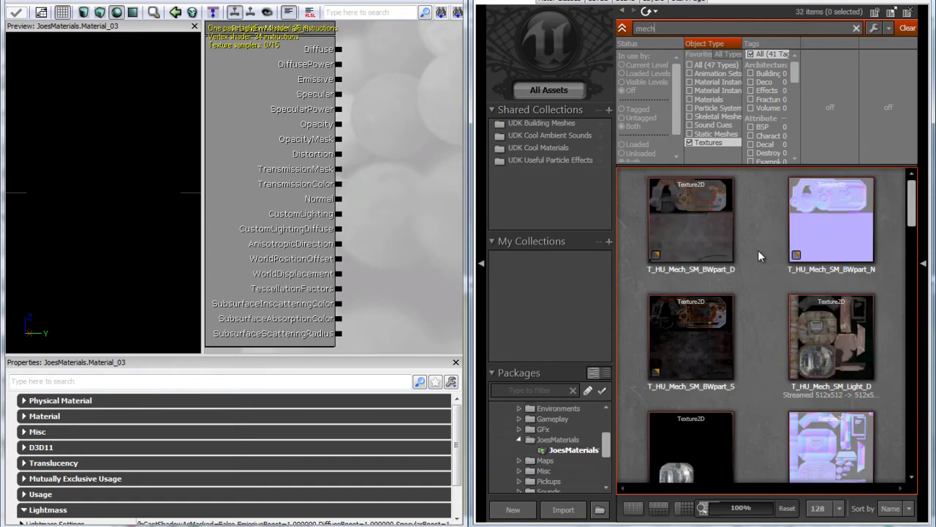
scroll(757, 250, "down", 2)
scroll(759, 250, "up", 1)
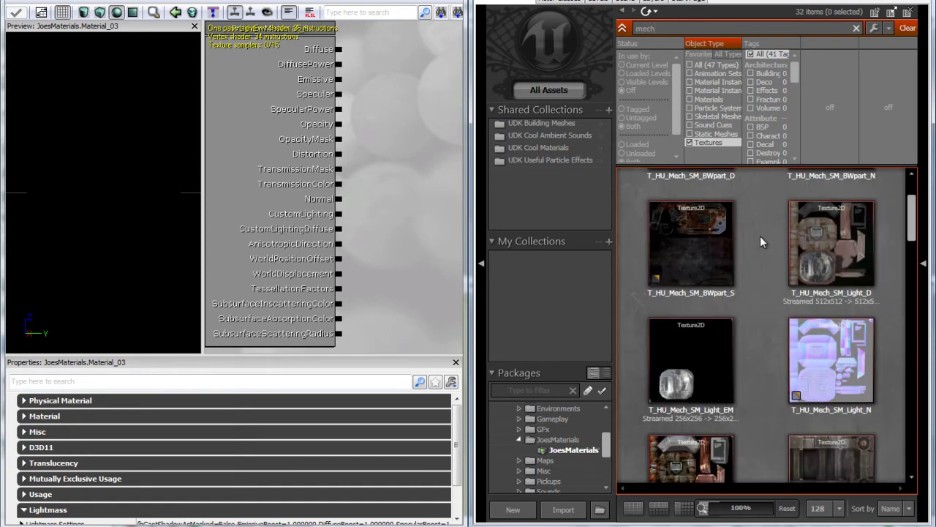
mouse_move(843, 229)
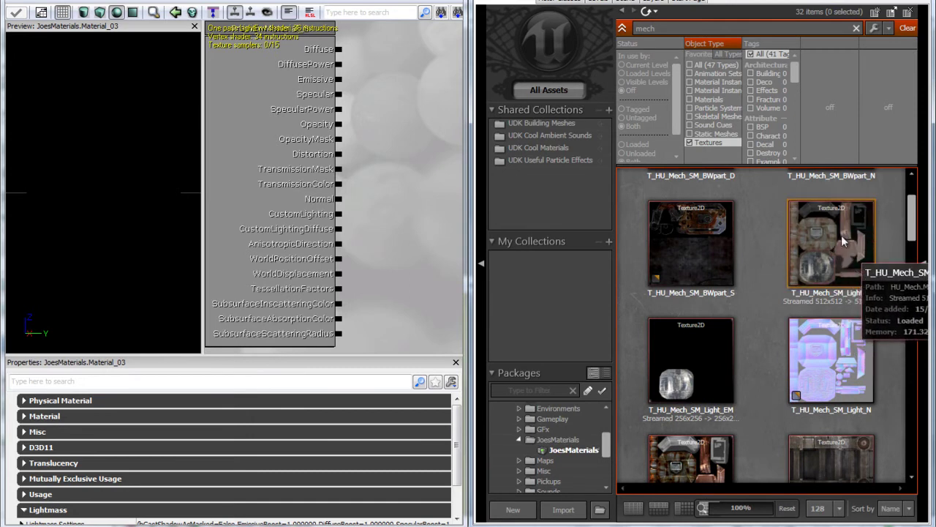
mouse_move(724, 416)
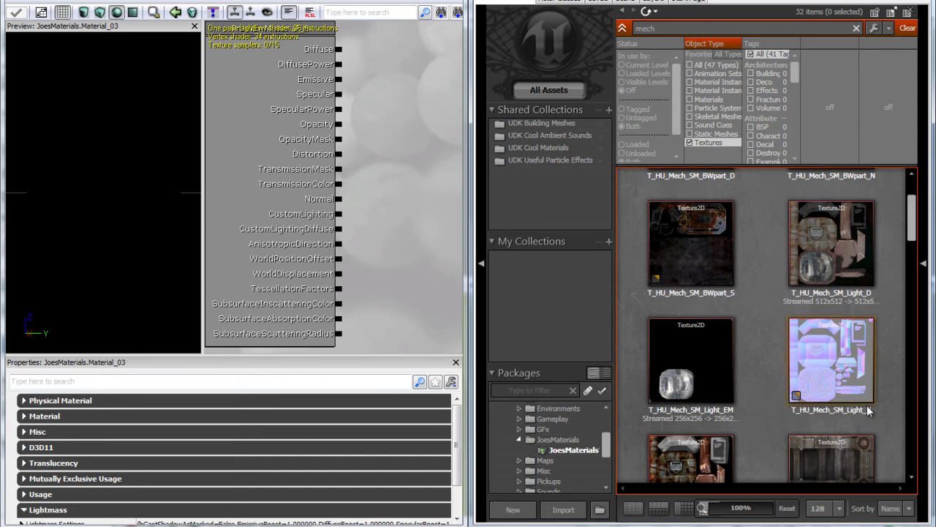
Step: Add texture samples for T_HU_Mech_SM_Light_D, T_HU_Mech_SM_Light_EM and T_HU_Mech_SM_Light_N to the Material_03 graph
left_click(836, 233)
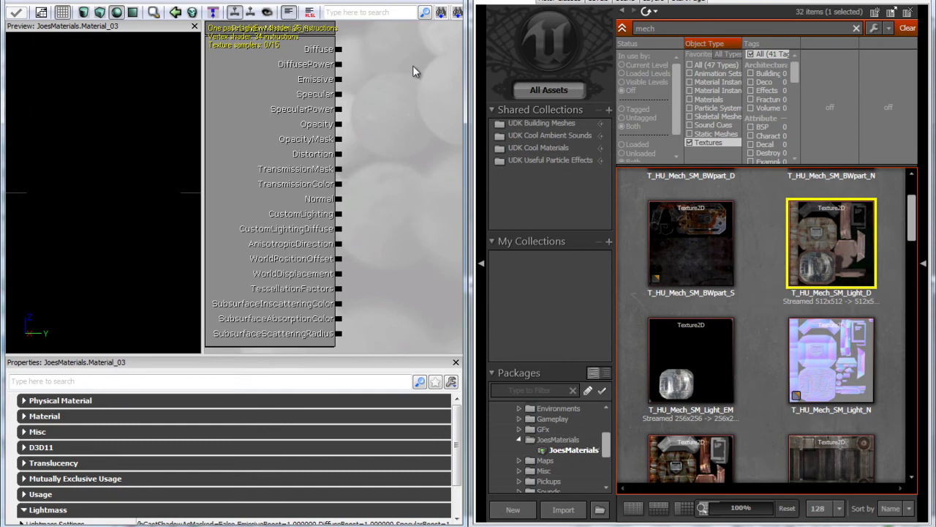
left_click(410, 32)
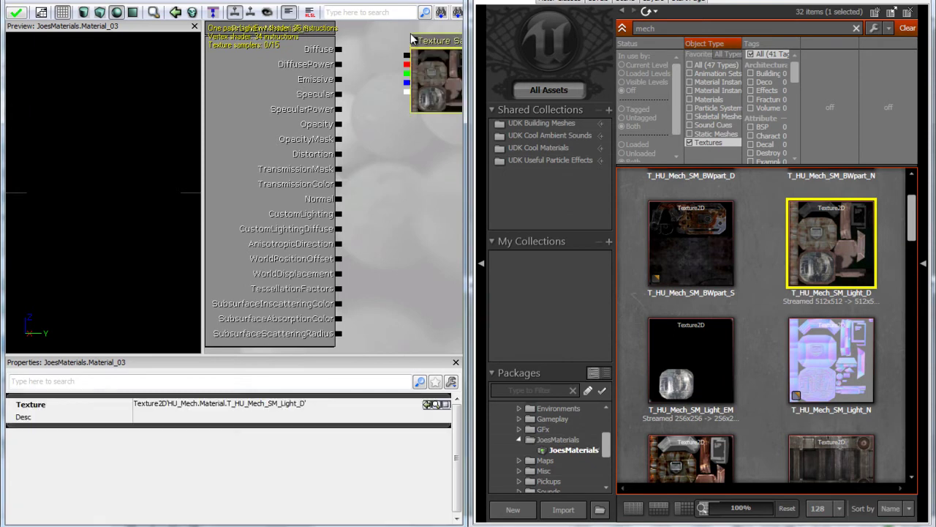
left_click(668, 338)
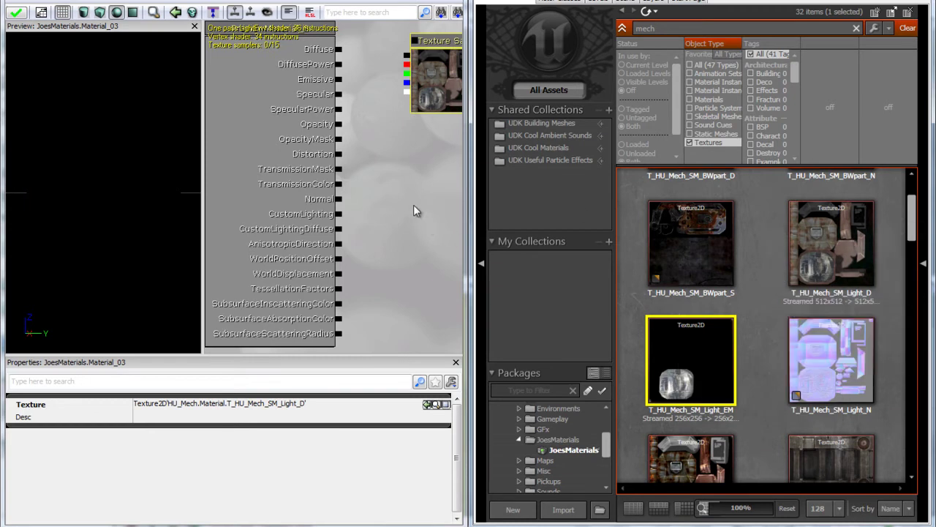
left_click(422, 174)
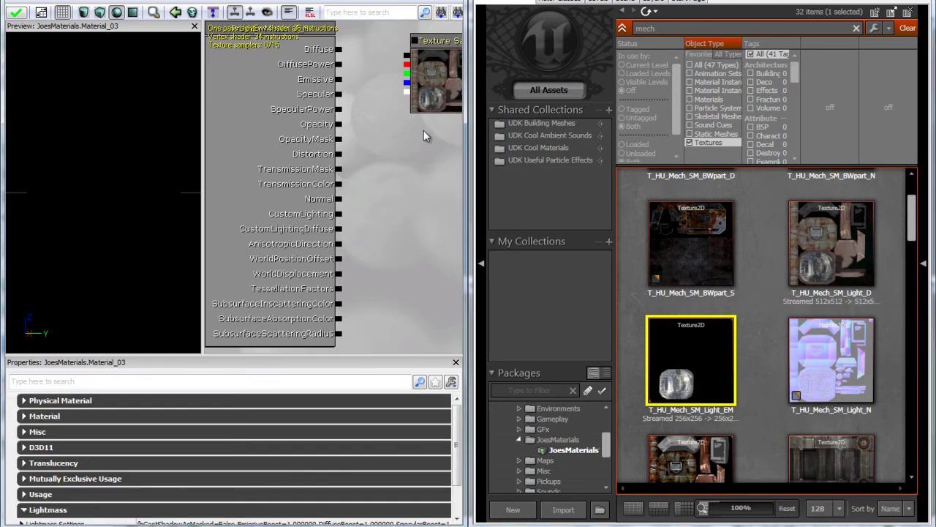
left_click(423, 131)
left_click(826, 364)
left_click(420, 250)
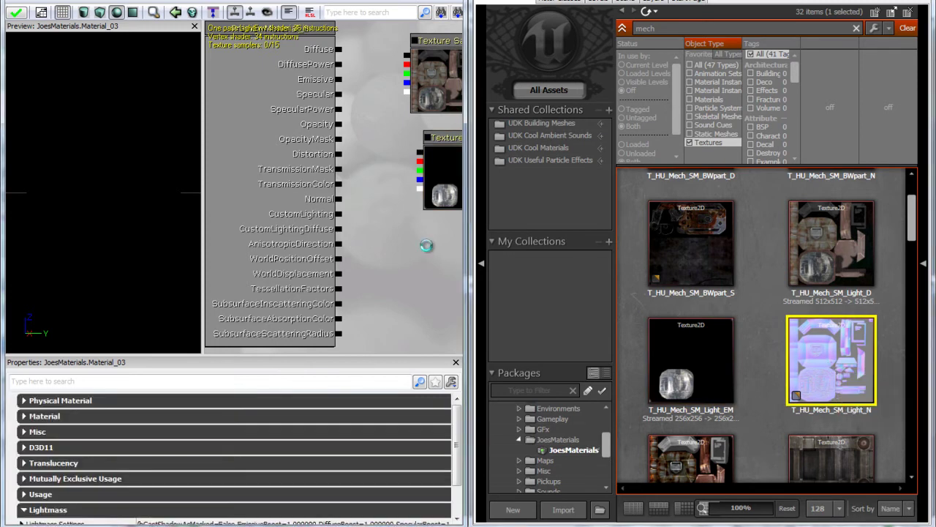
left_click(427, 245)
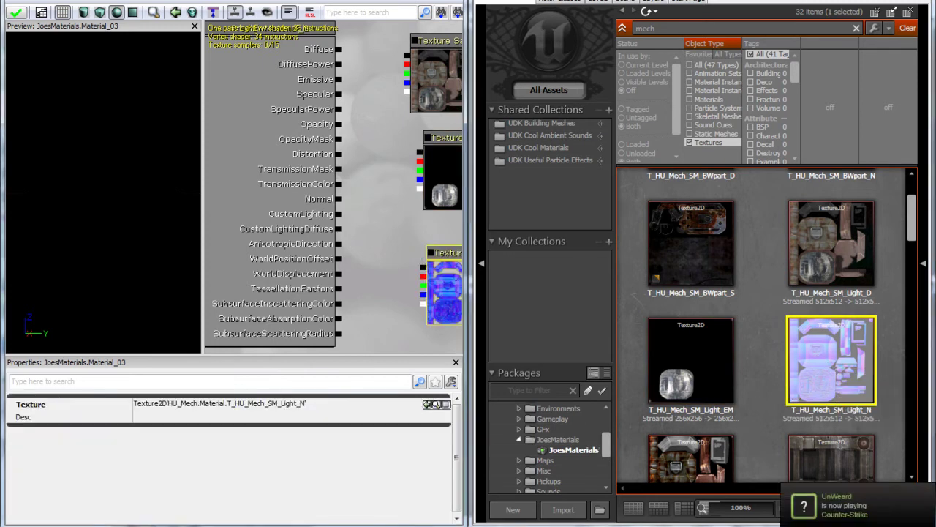
Step: Maximize the material editor and stack the three texture samples in a column beside the material node
double_click(327, 2)
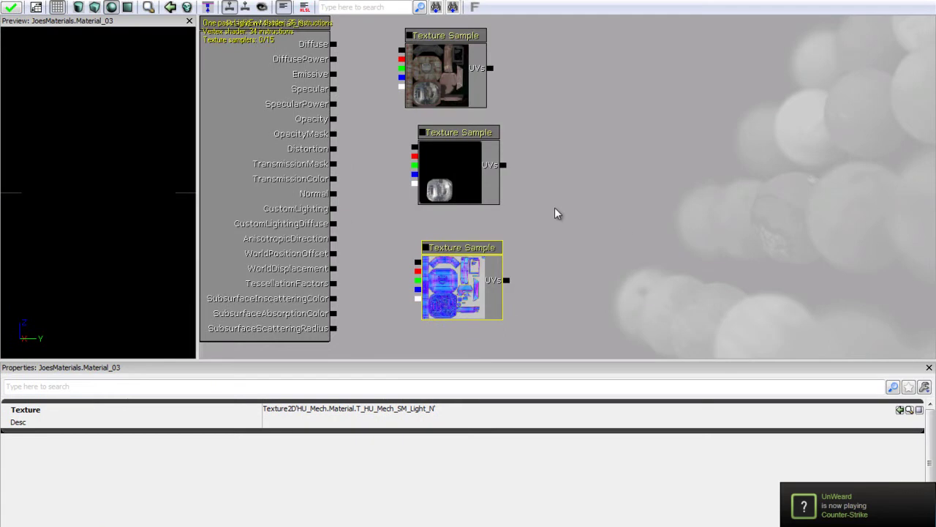
left_click_drag(635, 177, 713, 187)
left_click(576, 86)
left_click_drag(574, 84, 570, 39)
left_click_drag(571, 176, 549, 122)
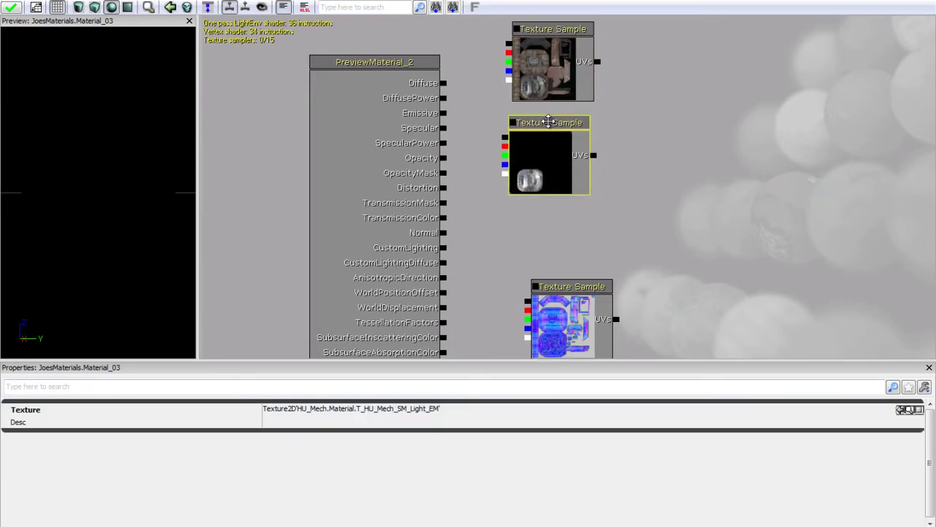
left_click(638, 188)
left_click_drag(575, 291, 548, 219)
left_click(603, 230)
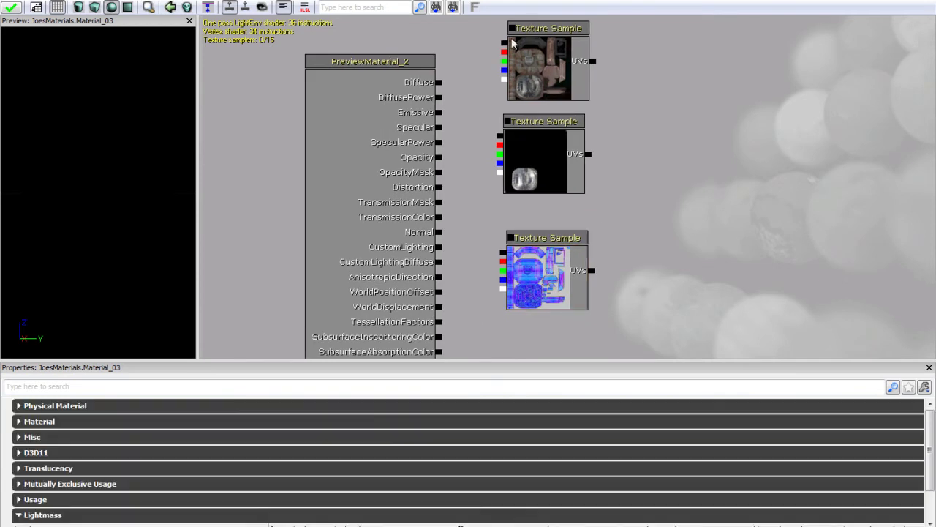
Step: Connect the T_HU_Mech_SM_Light_D sample to Diffuse and the T_HU_Mech_SM_Light_N sample to Normal
left_click_drag(504, 43, 439, 82)
left_click_drag(501, 256, 411, 226)
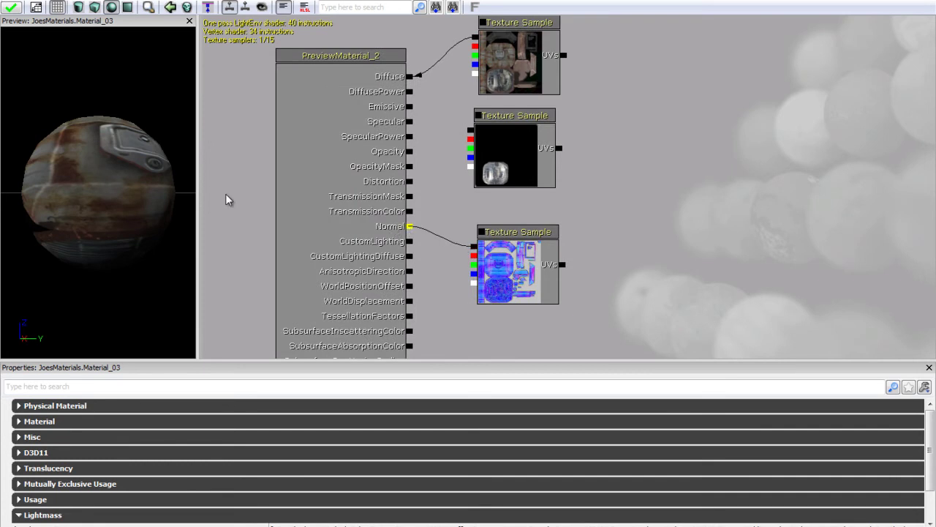
Step: Switch the material preview shape to a cube and turn it so one face shows the whole texture
left_click_drag(130, 219, 108, 152)
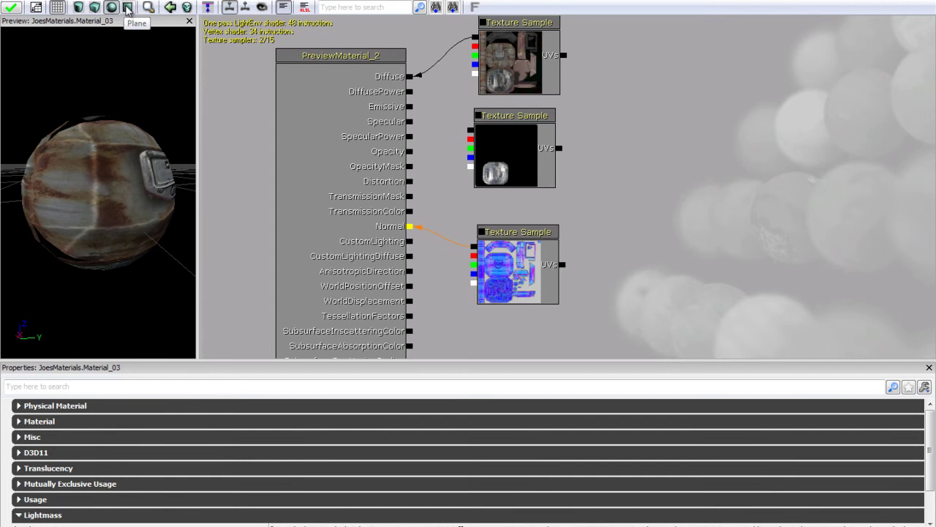
left_click(94, 9)
left_click_drag(95, 69, 66, 150)
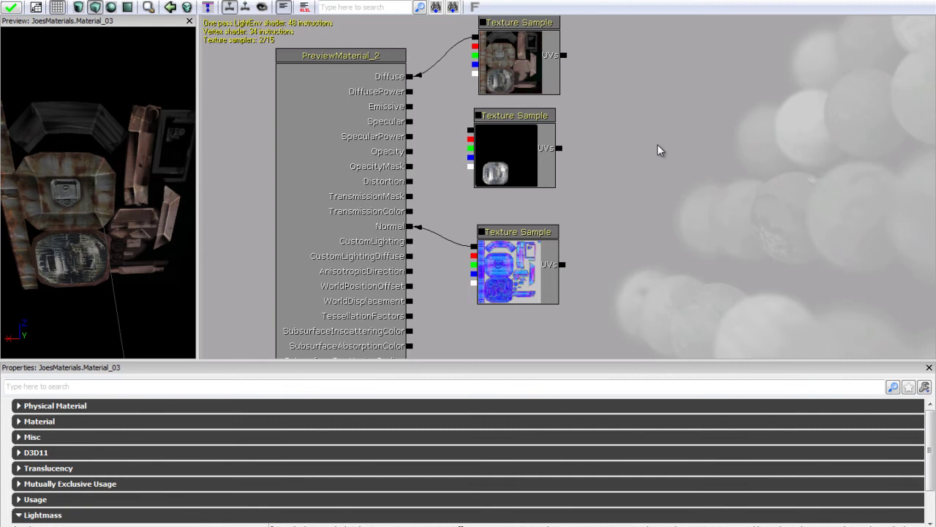
Step: Try the T_HU_Mech_SM_Light_EM sample connected directly to Emissive and examine the lamp glow on the preview cube
left_click(539, 123)
left_click(471, 135)
left_click_drag(468, 133, 410, 108)
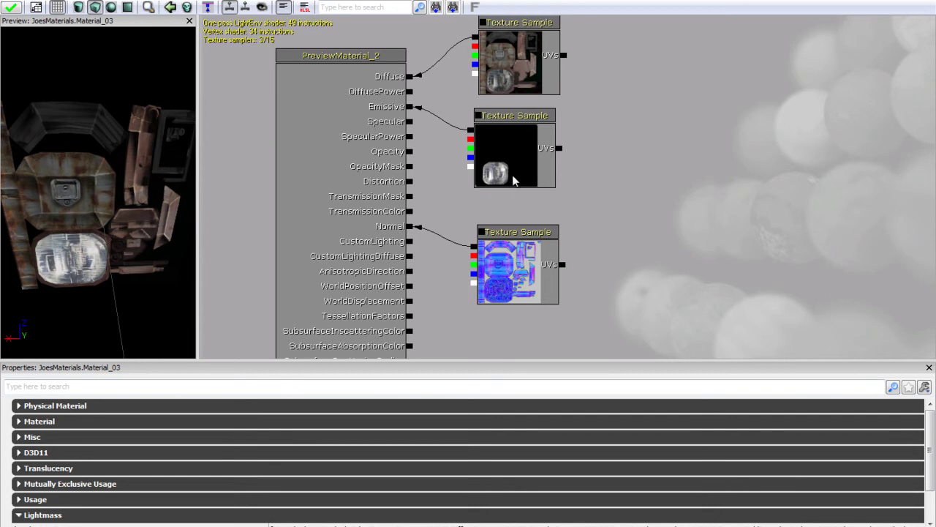
left_click_drag(134, 209, 67, 253)
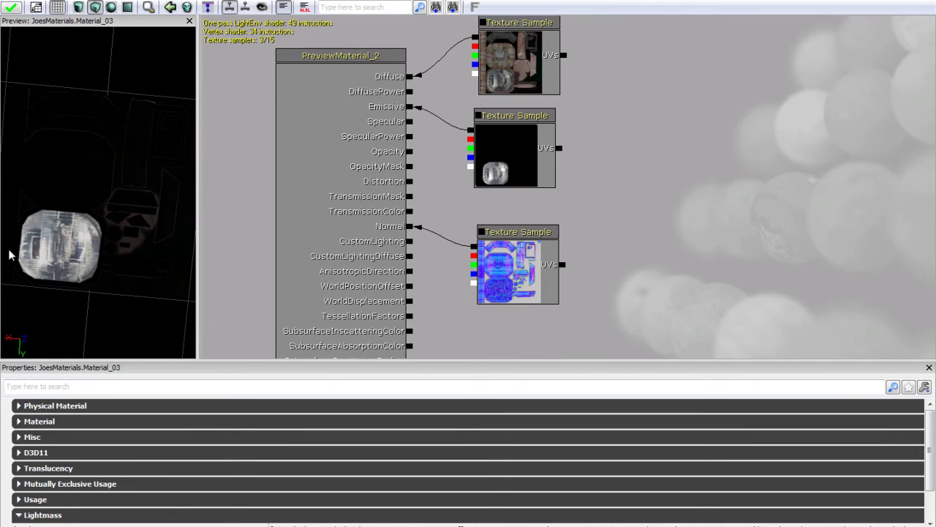
left_click_drag(62, 243, 80, 132)
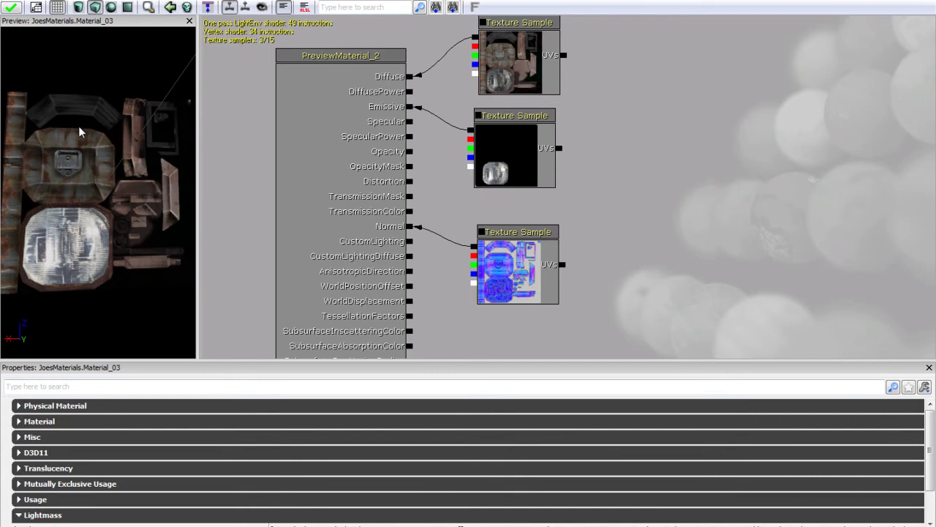
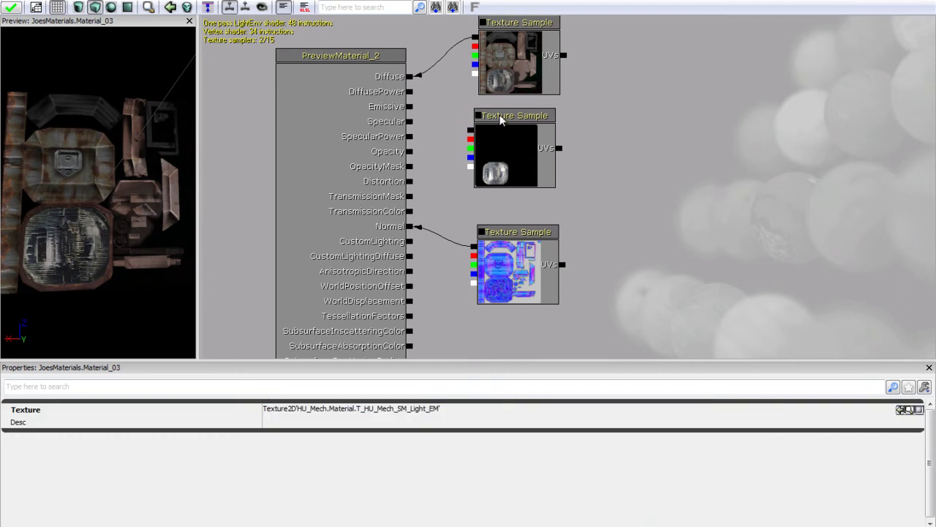
Step: Move the T_HU_Mech_SM_Light_EM sample farther out from the material node and place a Multiply node in its former spot
left_click_drag(536, 115, 672, 84)
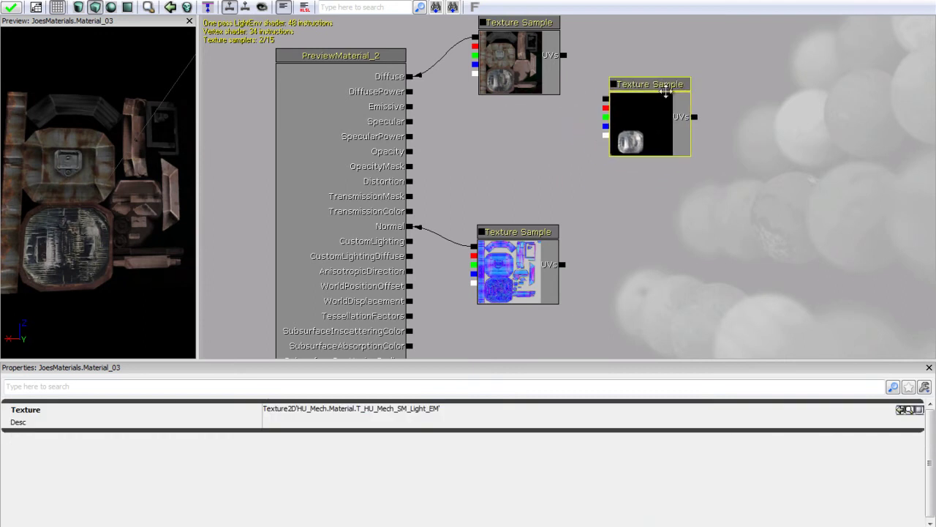
left_click(740, 146)
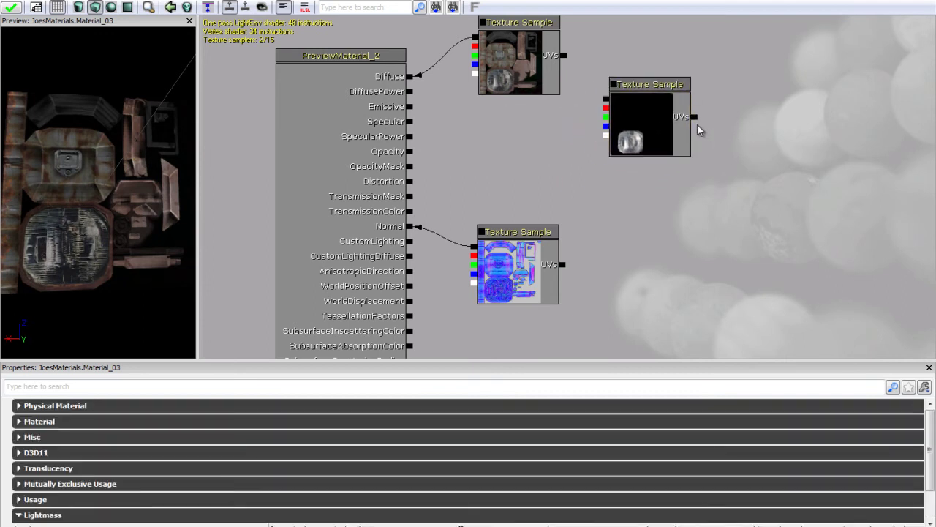
left_click(494, 126)
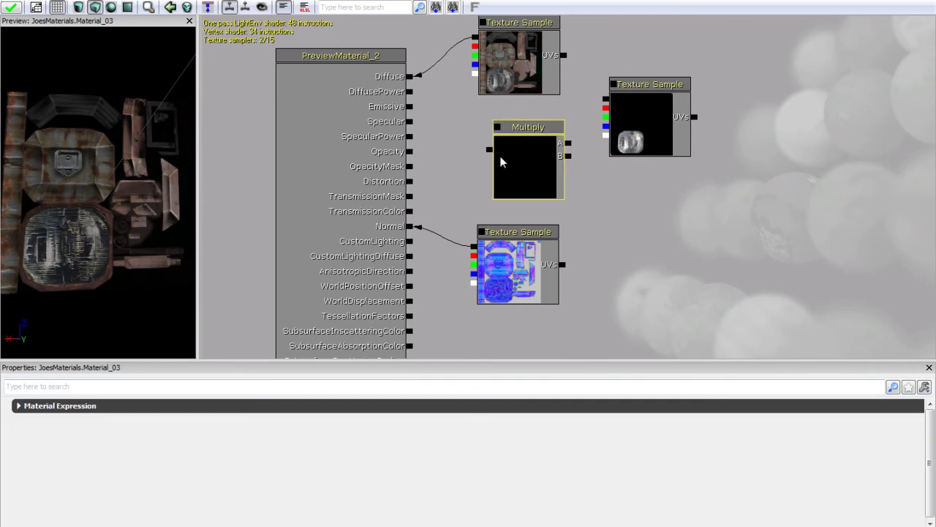
left_click_drag(517, 120, 506, 110)
left_click(647, 87)
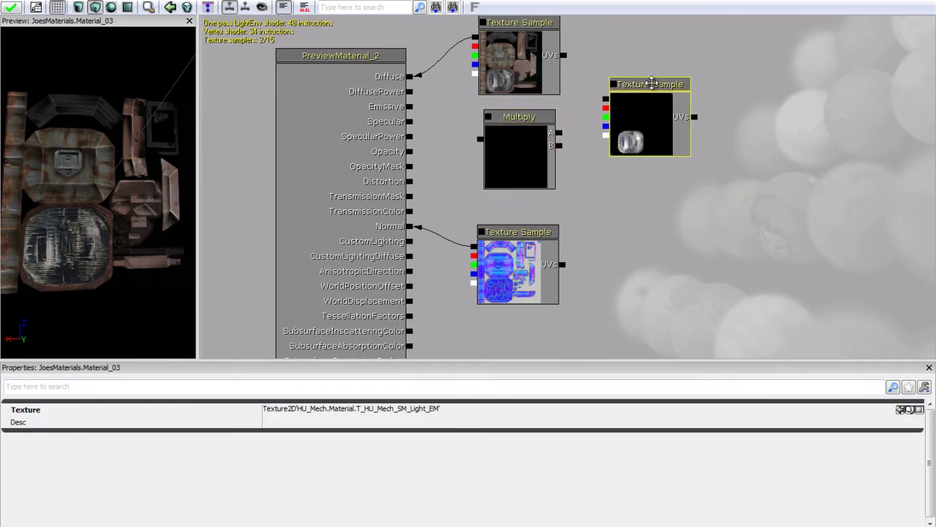
left_click_drag(656, 87, 648, 88)
left_click(702, 163)
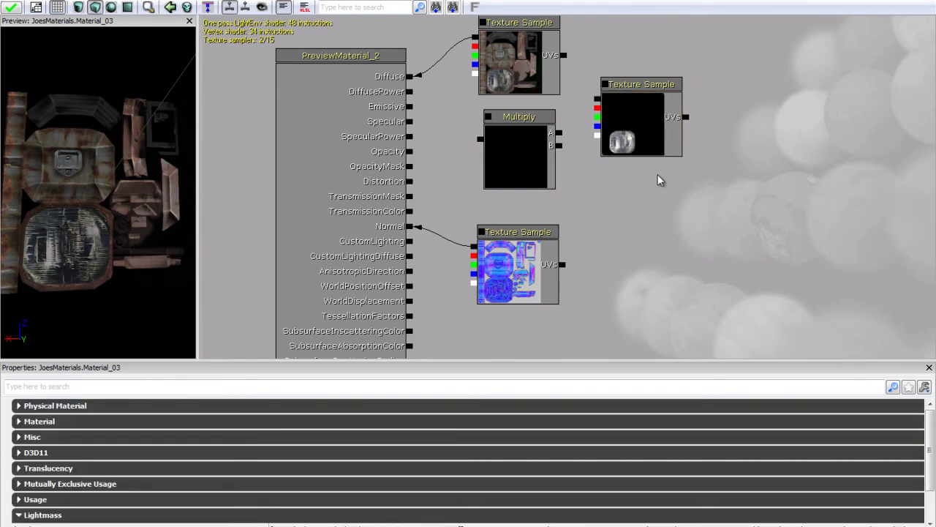
Step: Add a Constant node beneath the T_HU_Mech_SM_Light_EM texture sample
right_click(623, 164)
mouse_move(658, 169)
mouse_move(662, 188)
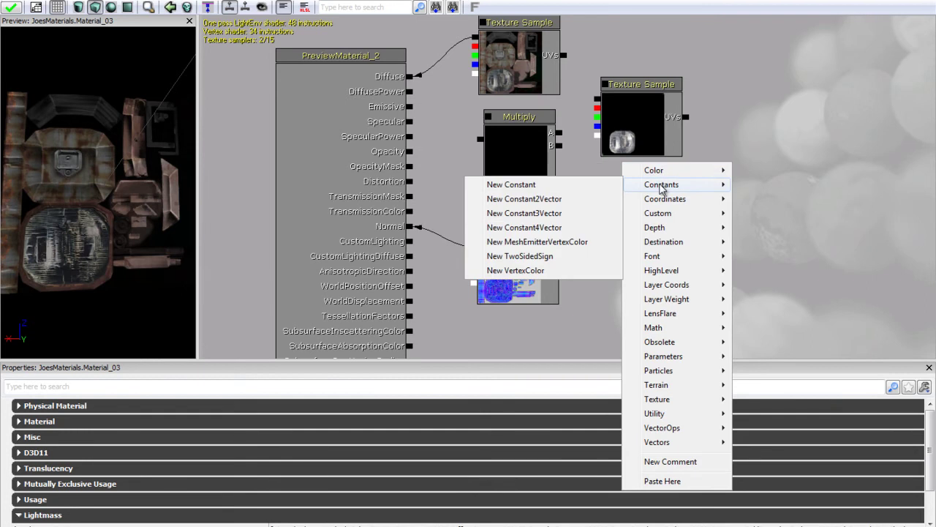
left_click(505, 185)
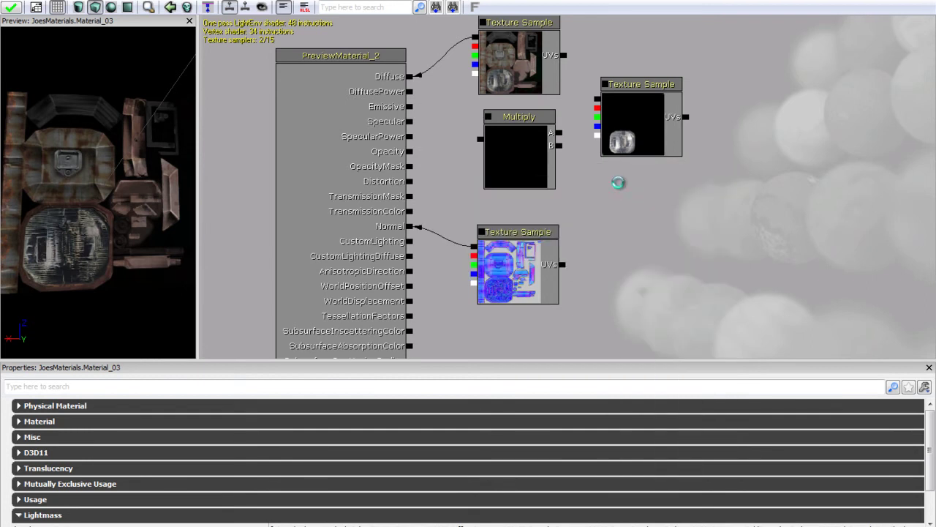
Step: Wire the T_HU_Mech_SM_Light_EM sample and the constant into the Multiply node's A and B inputs, and its output into Emissive
left_click_drag(646, 189, 631, 179)
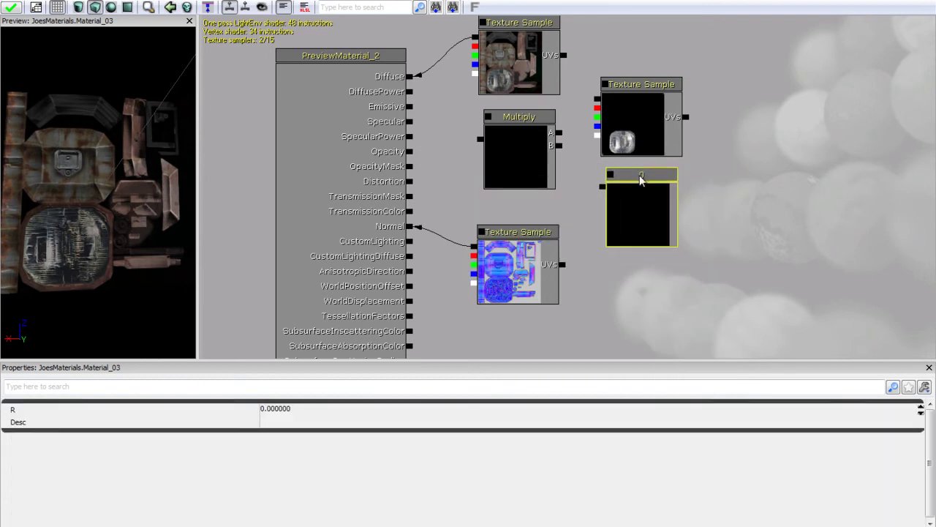
left_click(710, 195)
left_click_drag(597, 99, 559, 133)
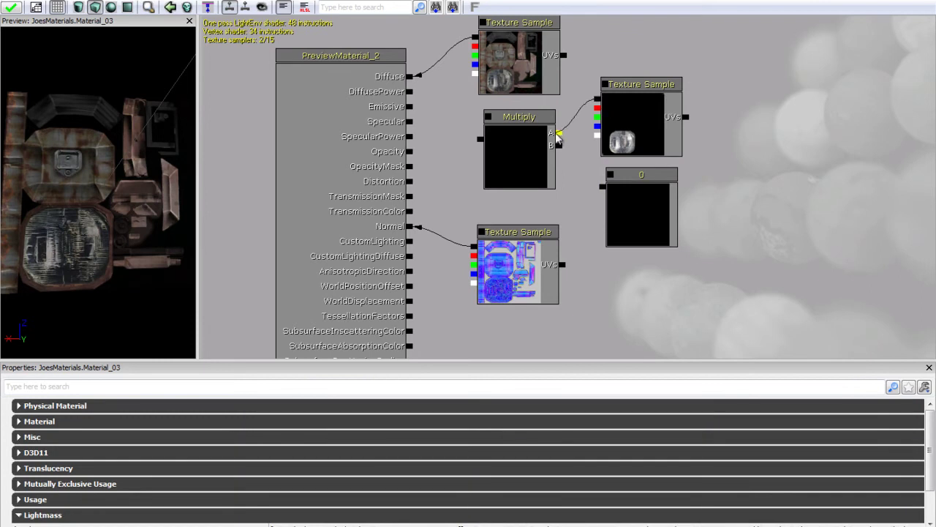
left_click_drag(602, 187, 559, 146)
left_click_drag(475, 141, 409, 107)
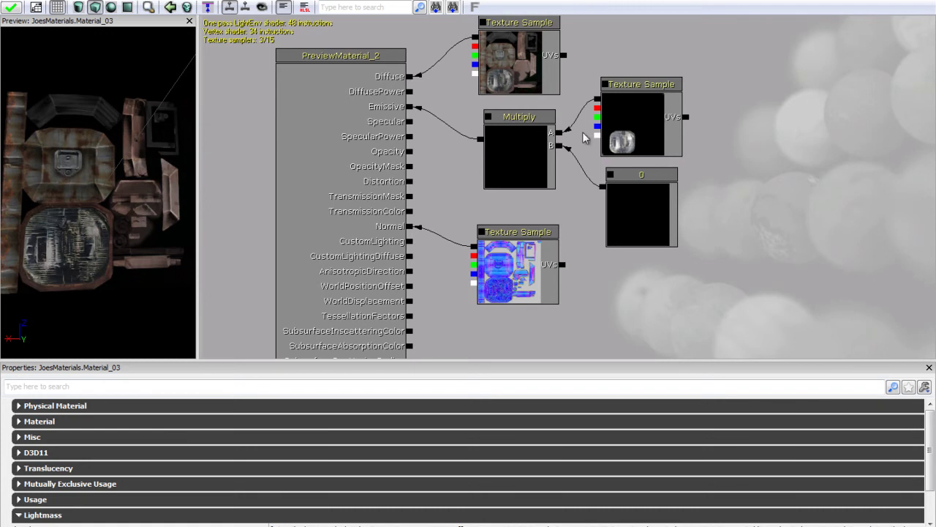
Step: Set the R value of the constant feeding the Multiply node to 1
left_click(646, 219)
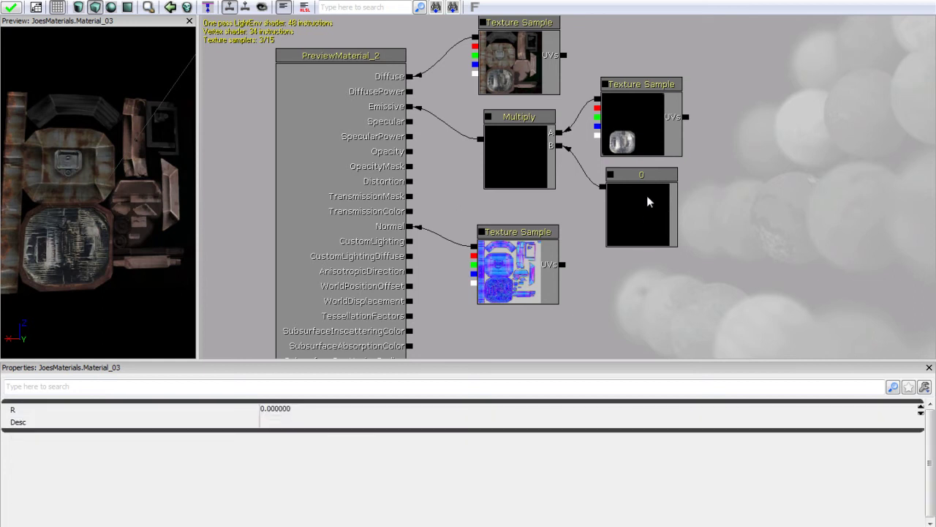
left_click(307, 409)
type("1")
key("Return")
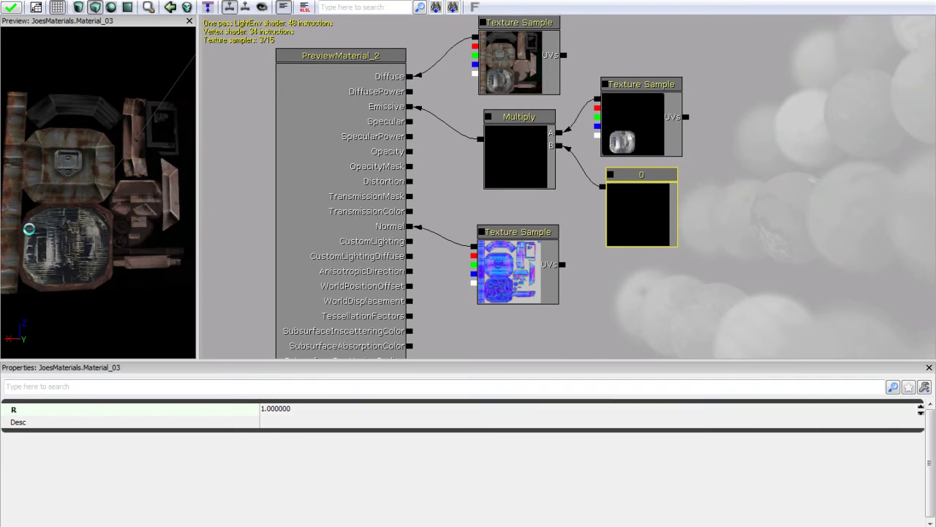
Step: Set the emissive constant's R value to 10 and turn the preview cube to examine the lamp glow
left_click(296, 409)
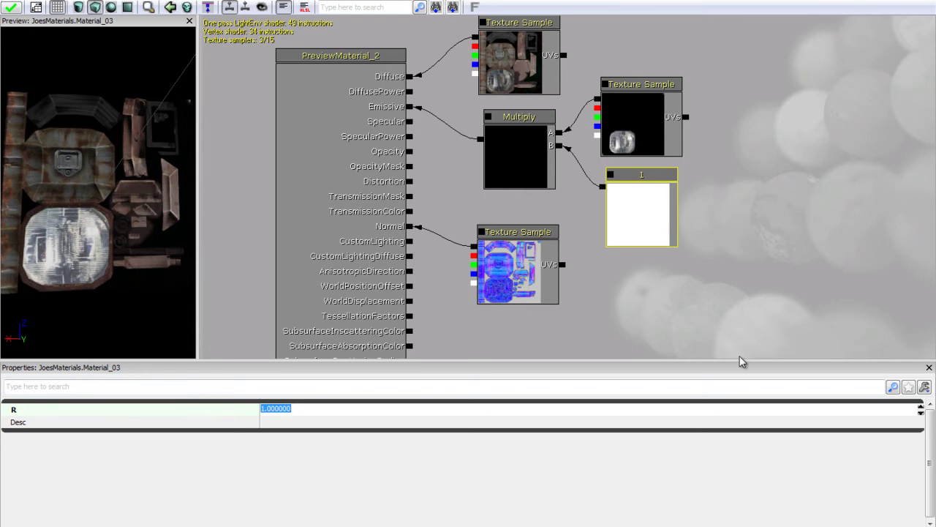
type("10")
left_click_drag(131, 248, 169, 278)
Step: Lower the emissive constant's R value to 0.2 and check the dimmer lamp on the preview cube
left_click(297, 408)
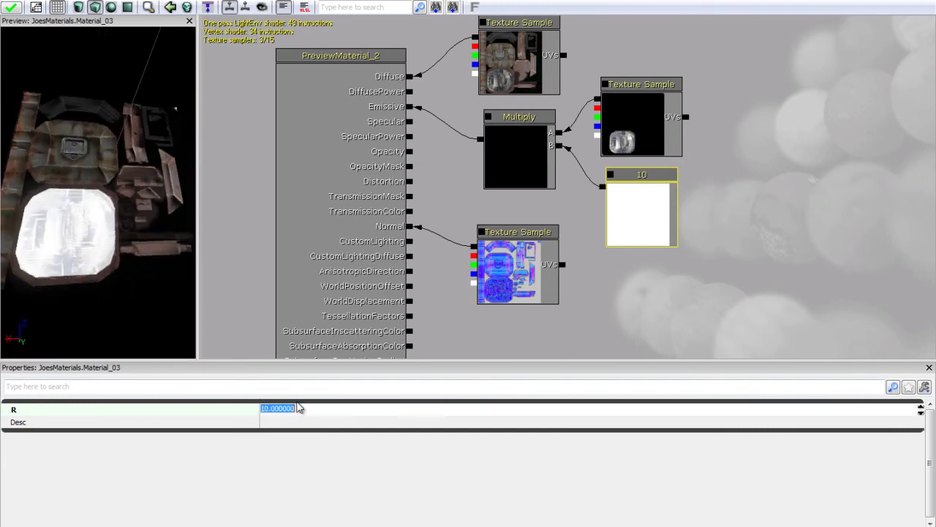
type("0.")
mouse_move(51, 275)
left_mouse_down()
mouse_move(88, 280)
mouse_move(115, 258)
mouse_move(4, 284)
mouse_move(117, 292)
mouse_move(59, 266)
left_mouse_up()
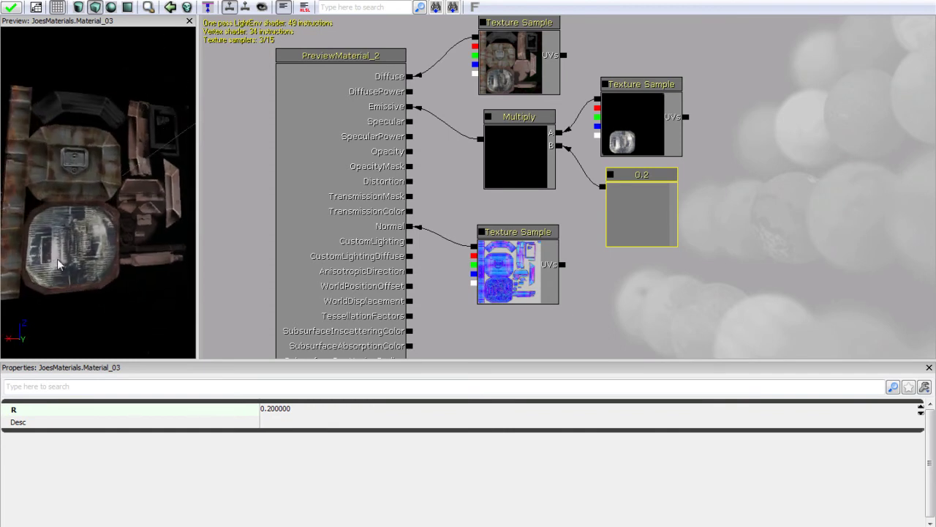
left_click(727, 251)
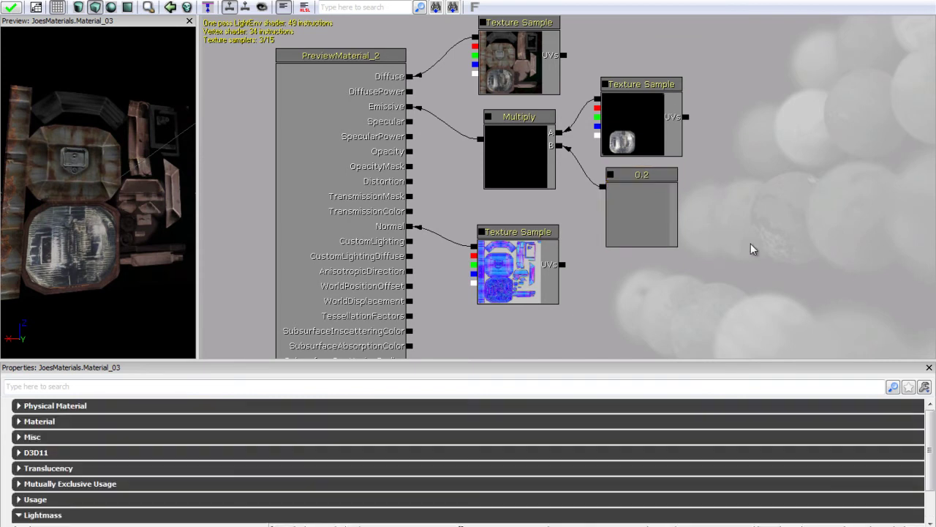
Step: Delete all three texture samples, the Multiply node and the constant from the material graph
left_click_drag(779, 187, 779, 208)
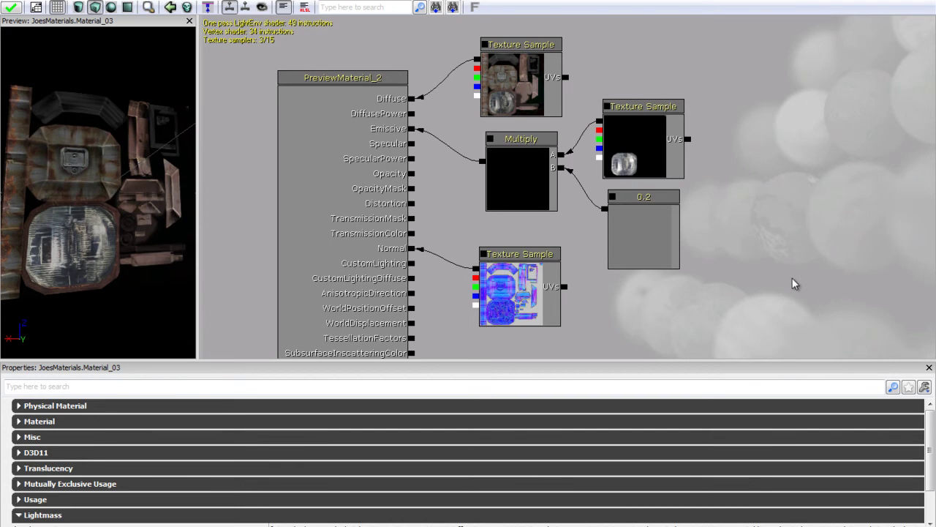
left_click_drag(797, 307, 796, 307)
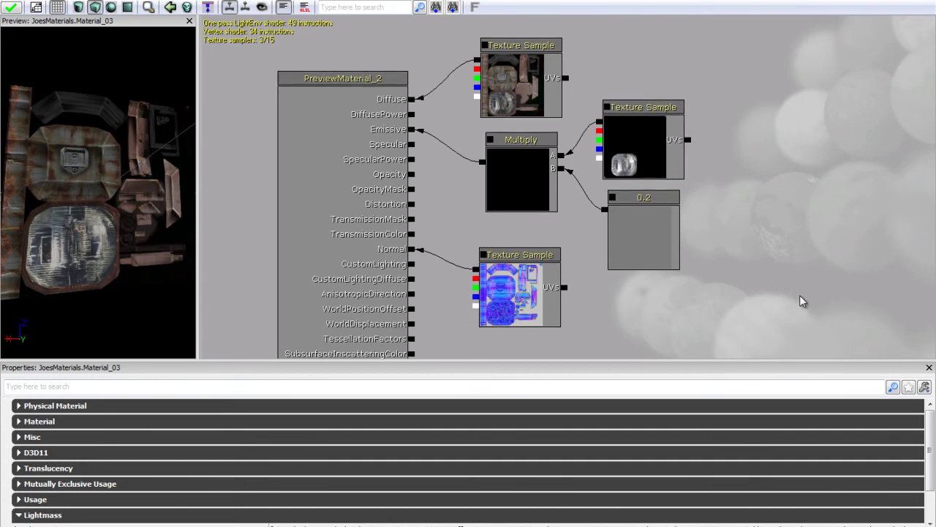
left_click_drag(799, 334, 454, 146, "ctrl+alt")
left_click_drag(768, 225, 801, 141)
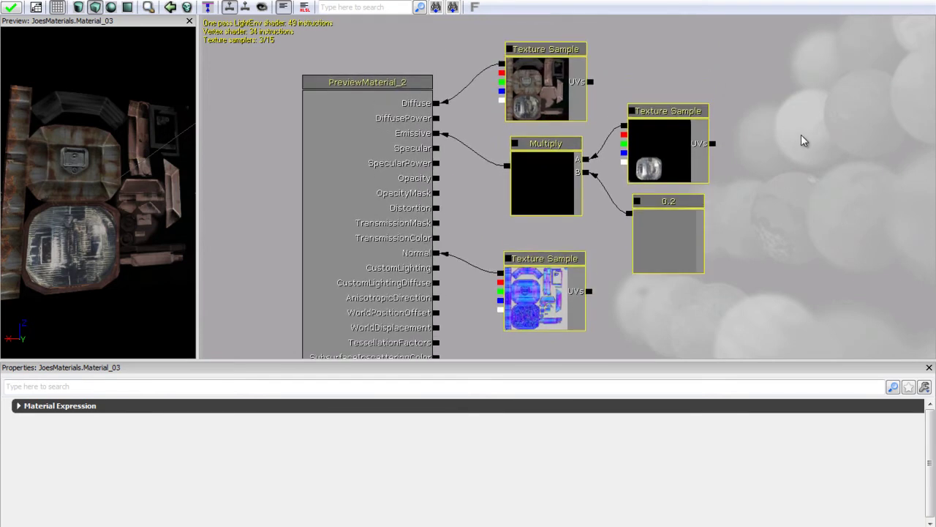
key("Delete")
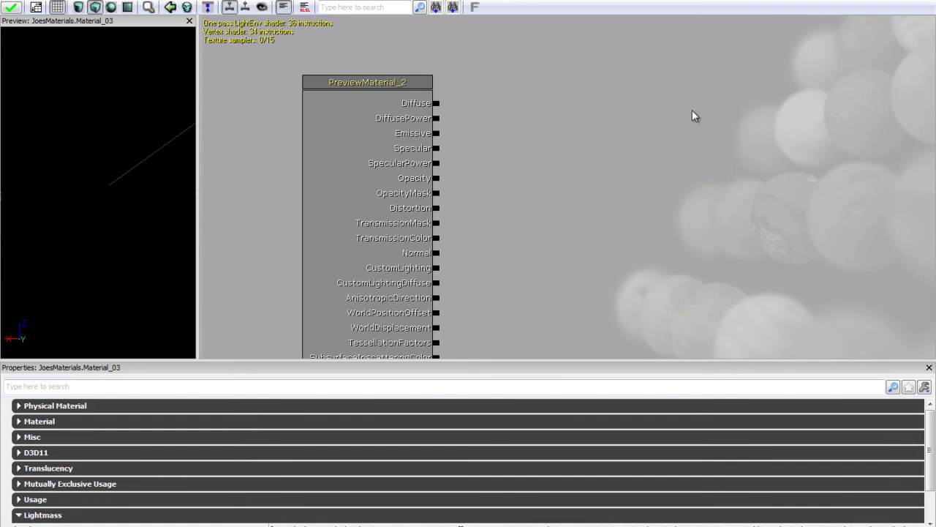
Step: Place the material editor beside the Content Browser and search the textures for "metal"
key("super+Left")
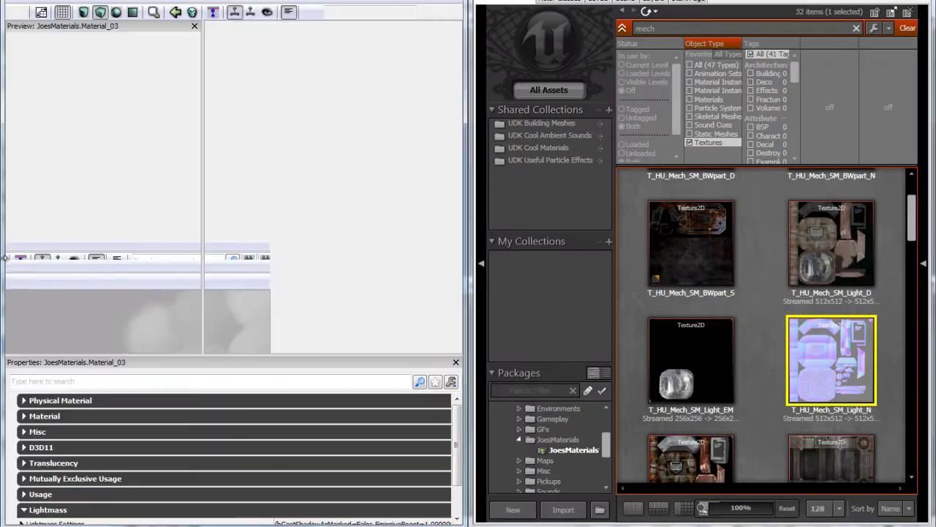
left_click_drag(686, 27, 627, 29)
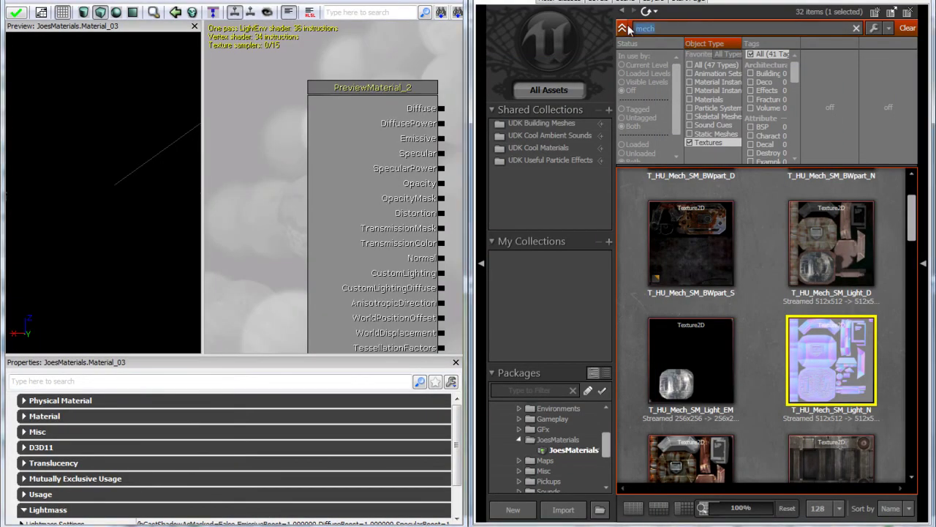
type("metal")
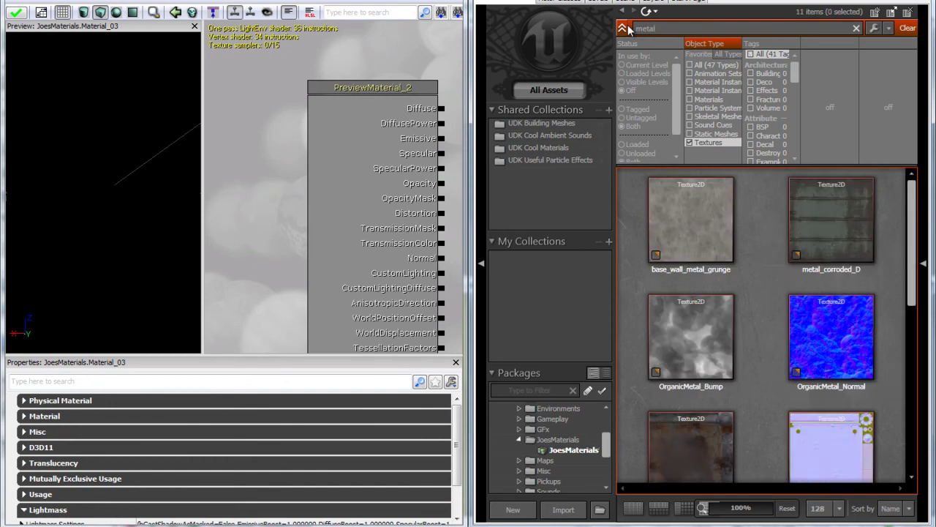
left_click_drag(915, 232, 884, 305)
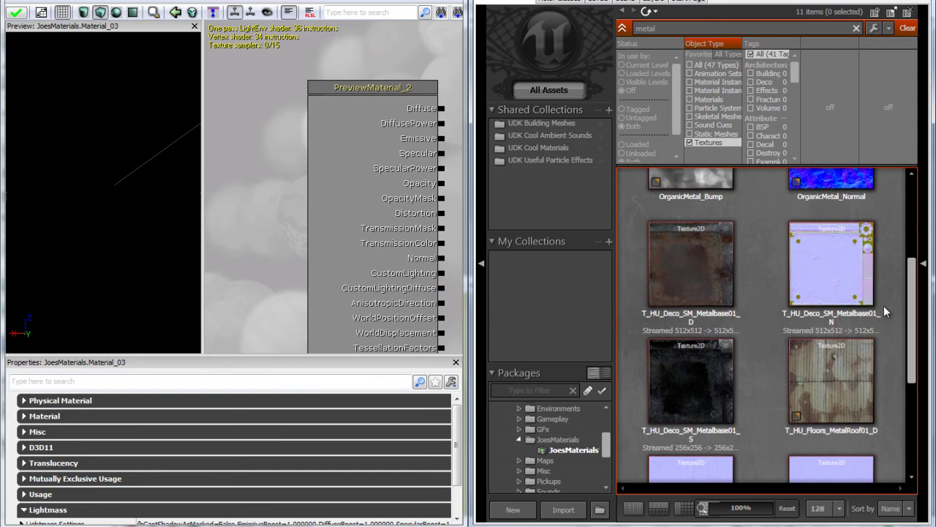
Step: Add texture samples for T_HU_Deco_SM_Metalbase01_D, T_HU_Deco_SM_Metalbase01_N and T_HU_Deco_SM_Metalbase01_S beside the material node
left_click_drag(263, 233, 204, 205)
left_click(688, 263)
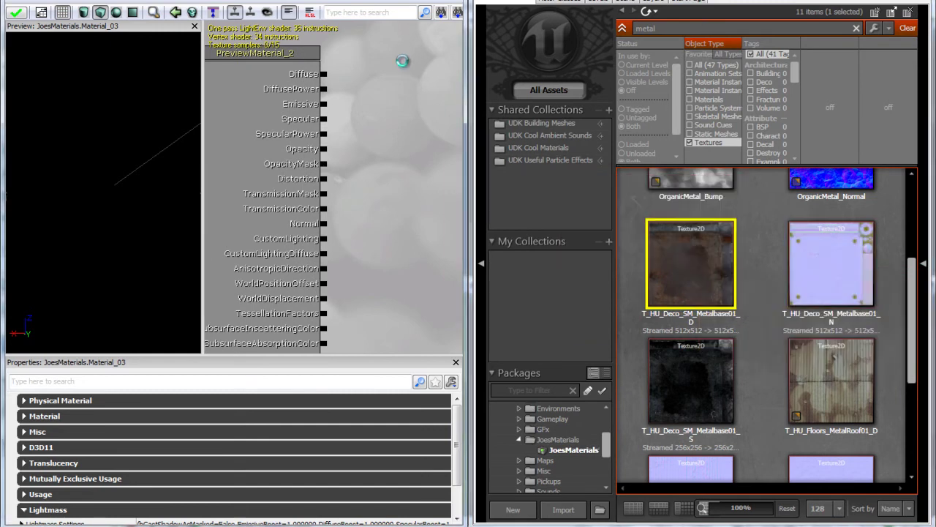
left_click(403, 60)
left_click(814, 271)
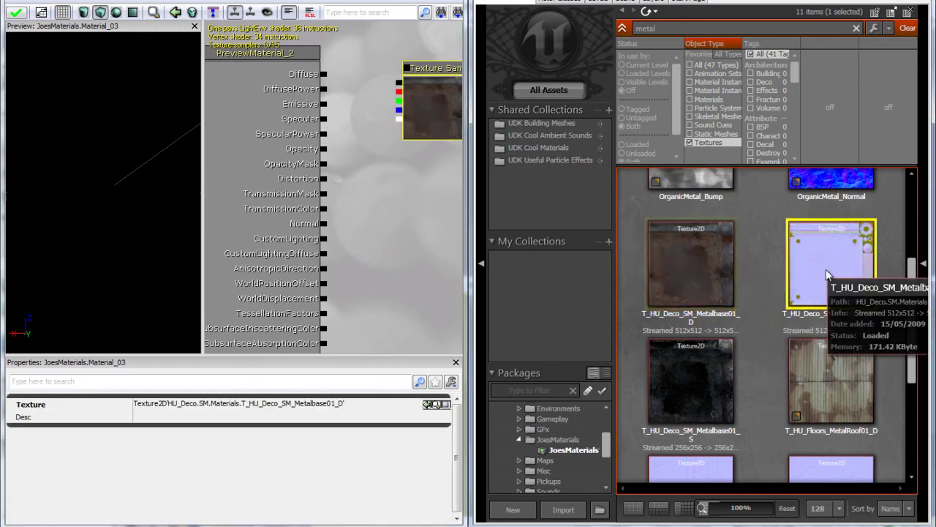
left_click(424, 269)
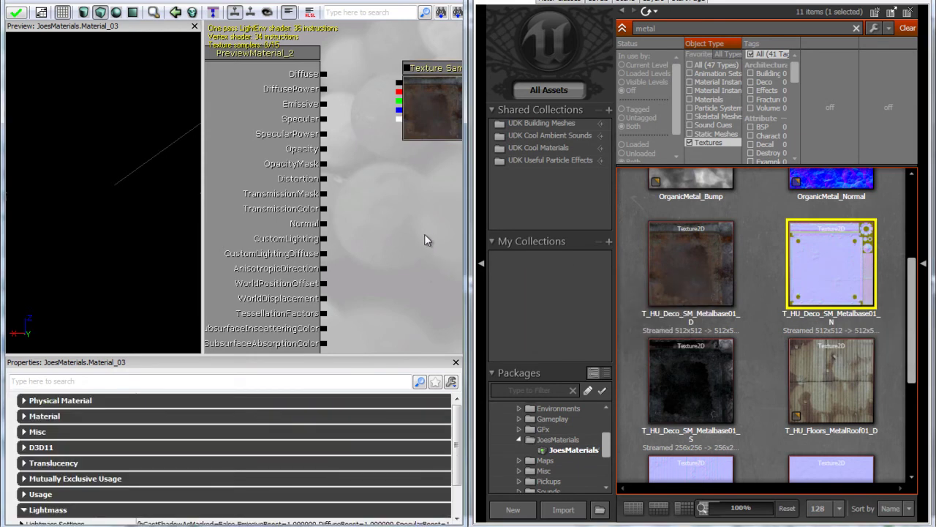
left_click(424, 234)
left_click(651, 362)
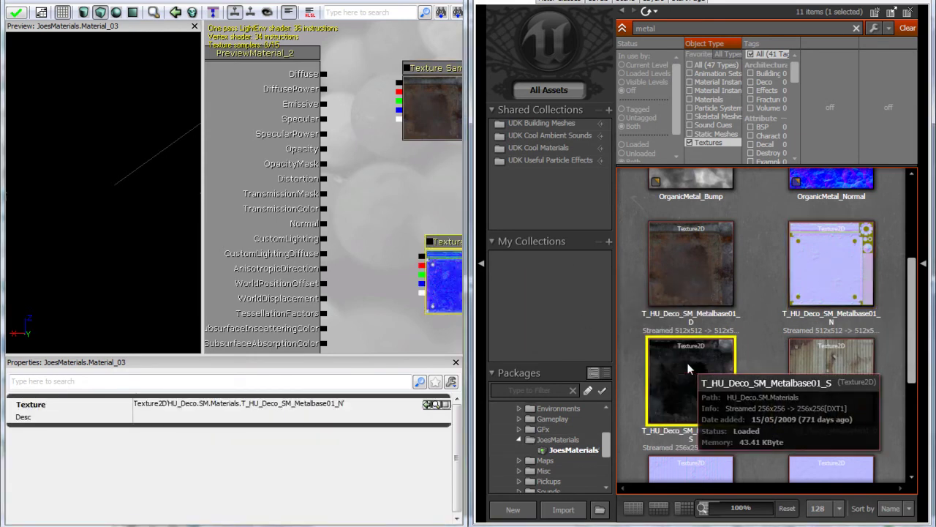
left_click(408, 157)
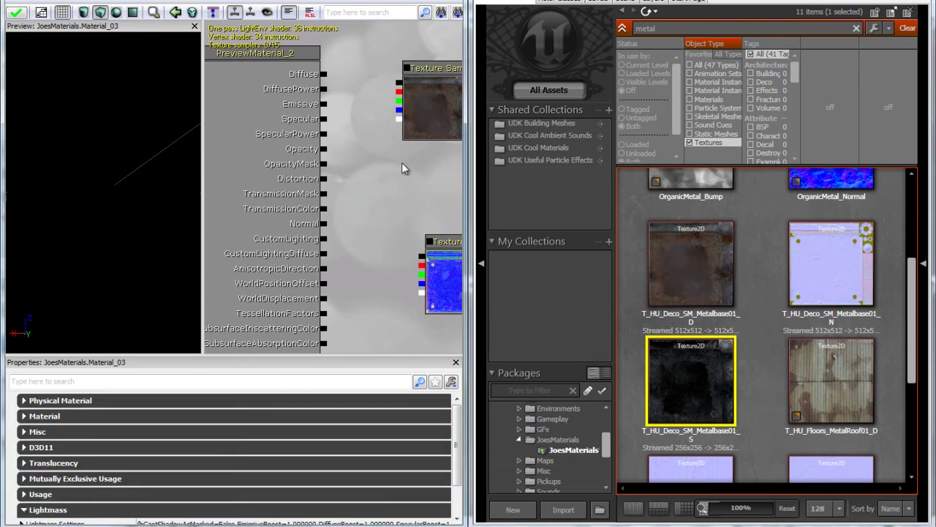
left_click(407, 156)
Step: Maximize the material editor and arrange the diffuse, specular and normal samples in a spaced column beside the material node
key("super+Up")
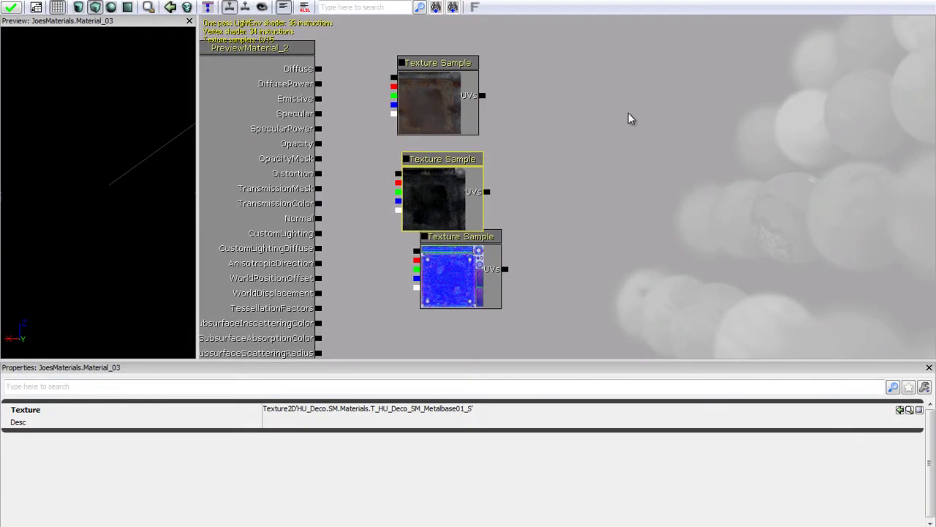
left_click(451, 160)
left_click_drag(450, 160, 512, 174)
left_click(504, 82)
left_click_drag(504, 81, 477, 50)
left_click_drag(518, 194, 500, 153)
left_click_drag(531, 252, 479, 225)
left_click(556, 251)
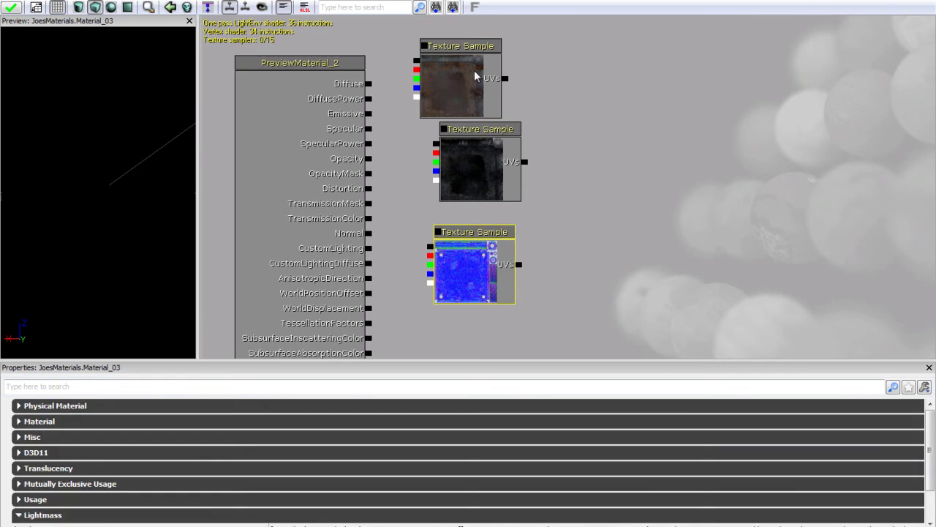
Step: Connect the Metalbase01_D sample to Diffuse and Metalbase01_N to Normal, and examine the metal surface from several angles on the preview cube
left_click_drag(370, 84, 416, 61)
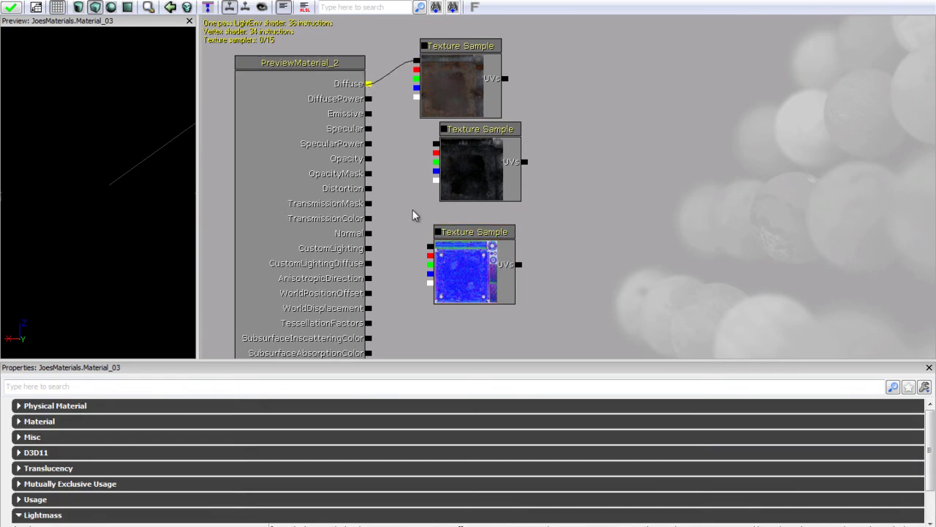
left_click_drag(430, 247, 368, 234)
left_click_drag(164, 246, 3, 217)
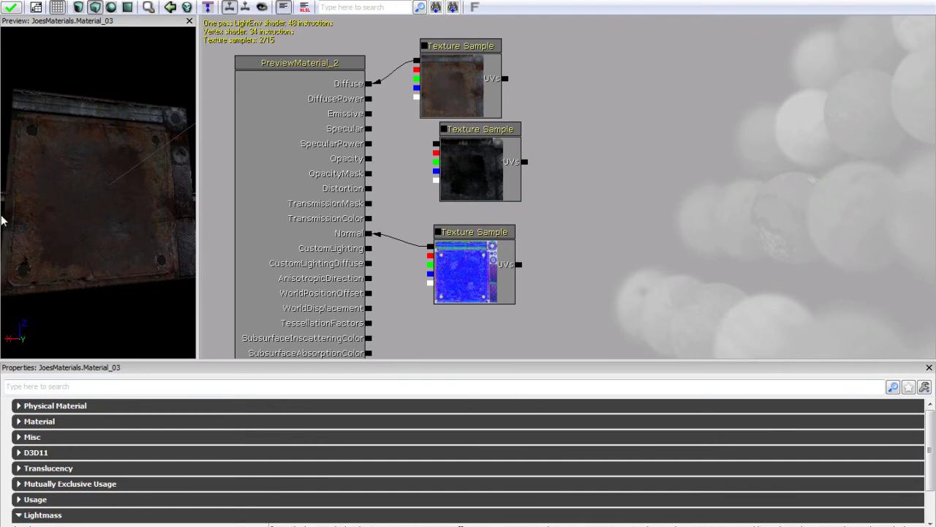
left_click_drag(127, 208, 6, 137)
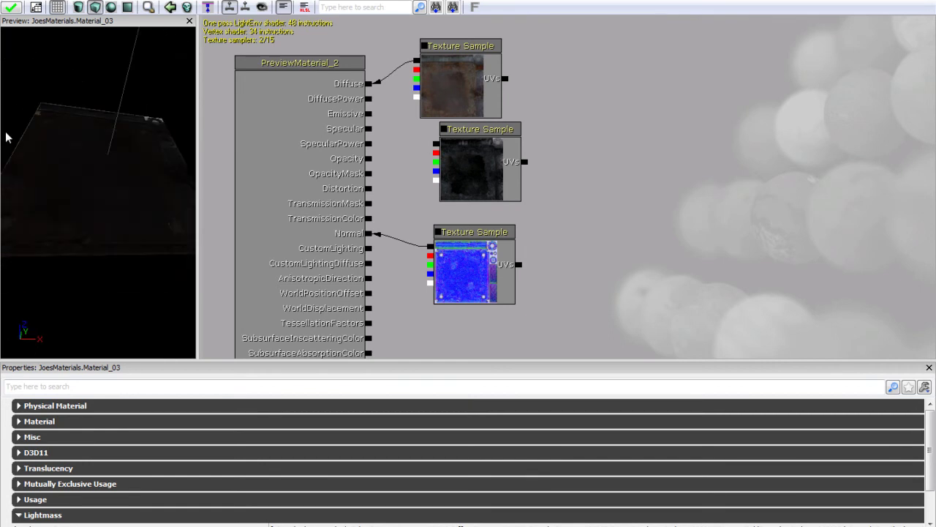
left_click_drag(22, 351, 86, 167)
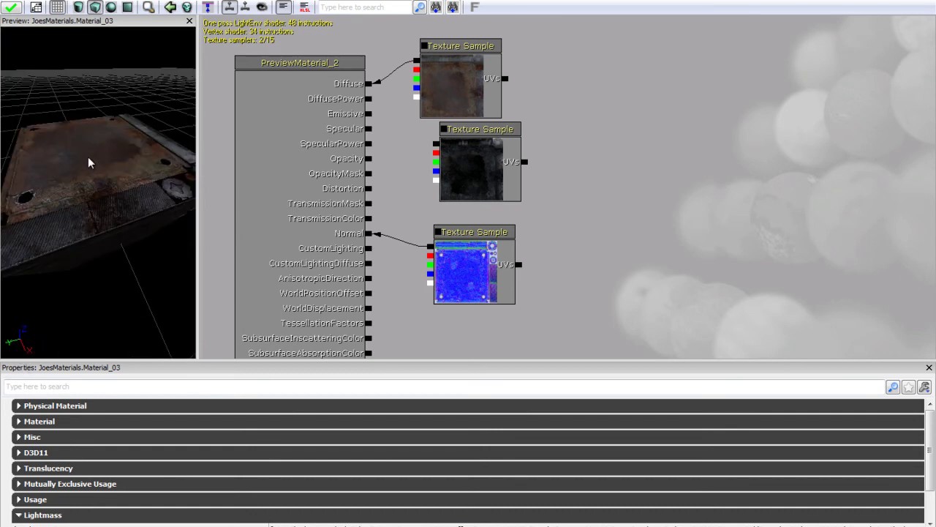
left_click_drag(128, 193, 204, 190)
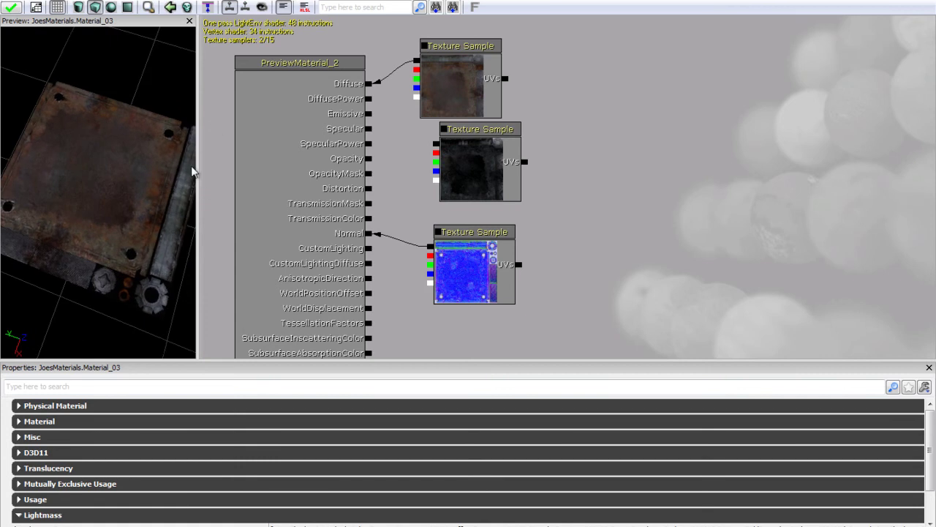
left_click_drag(107, 272, 14, 344)
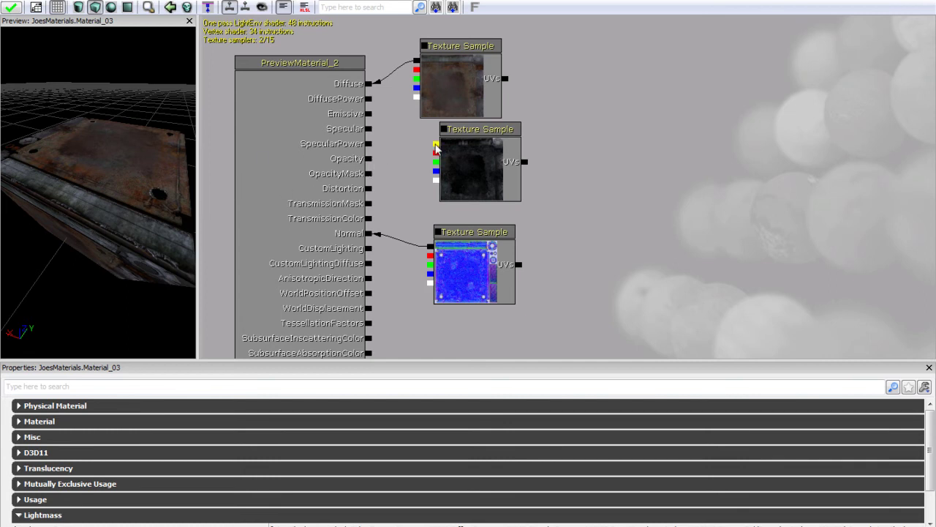
Step: Try the Metalbase01_S sample connected directly to Specular and examine the highlights on the preview cube
left_click_drag(436, 146, 371, 132)
left_click_drag(151, 157, 140, 27)
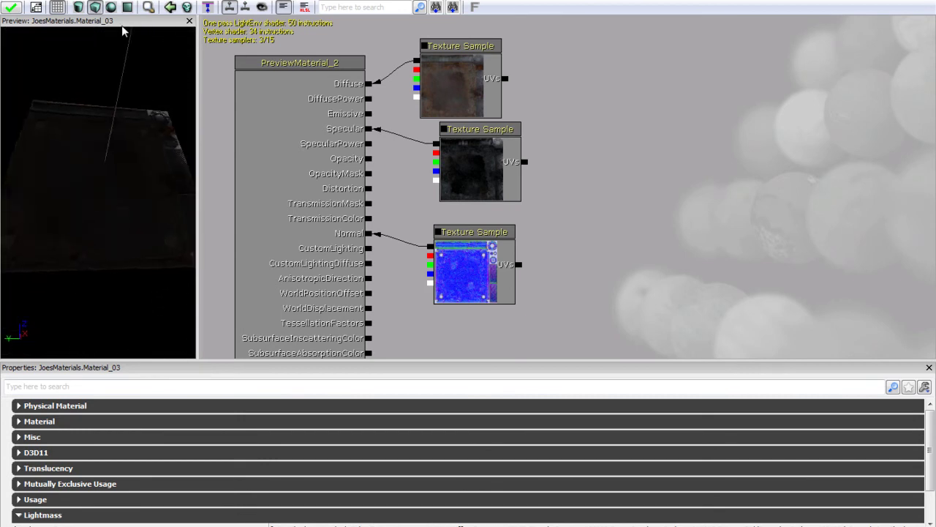
left_click_drag(60, 118, 39, 246)
left_click_drag(14, 246, 190, 358)
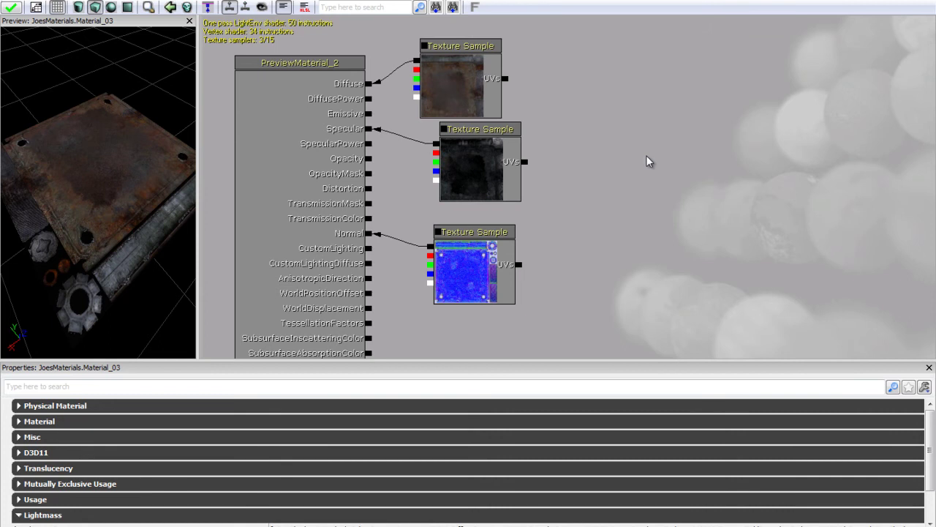
left_click_drag(126, 113, 88, 157)
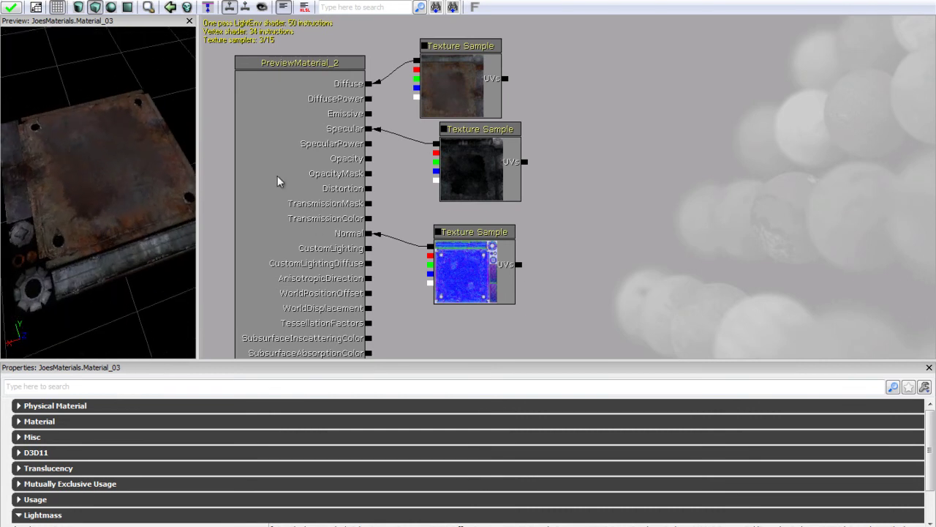
Step: Disconnect the Metalbase01_S sample from Specular and move it farther out from the material node
left_click(436, 147, "alt")
left_click(444, 134)
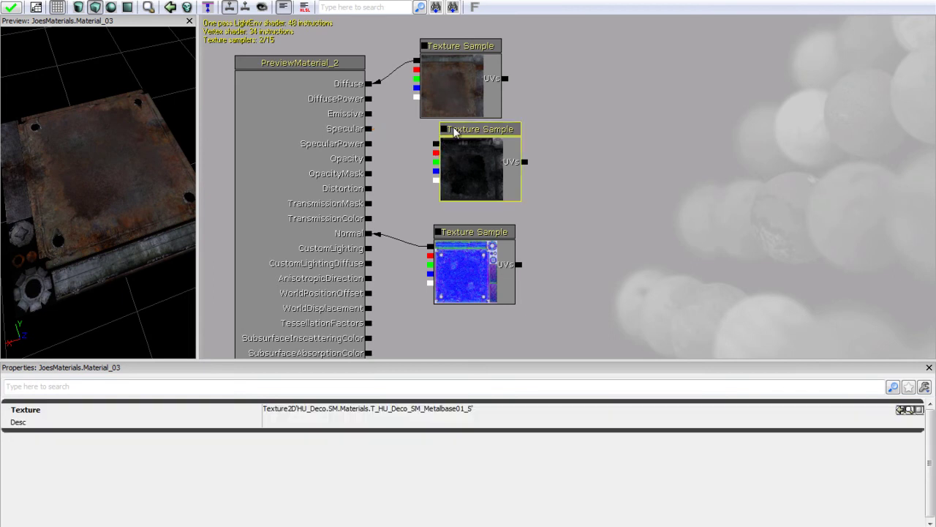
left_click_drag(459, 133, 551, 103)
left_click(574, 193)
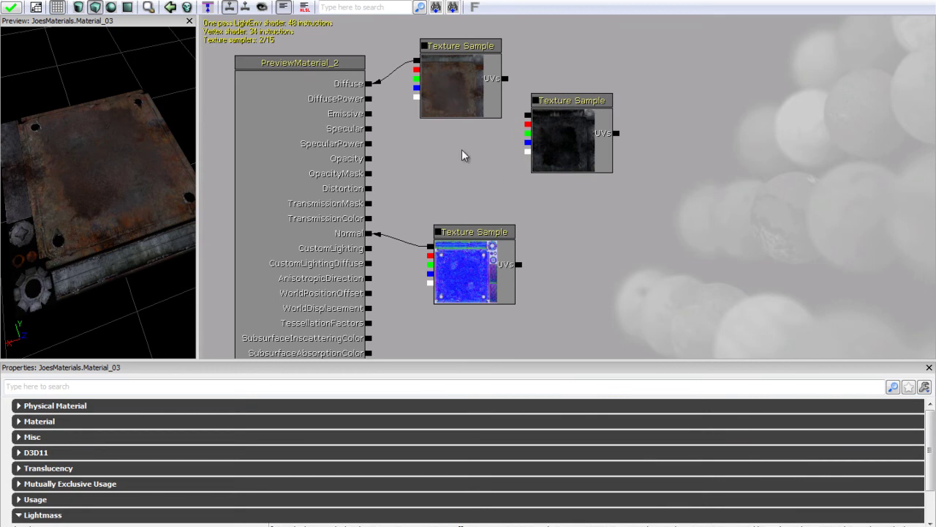
Step: Add a Multiply node between the material node and the Metalbase01_S texture sample
left_click(440, 141)
left_click_drag(456, 146, 437, 136)
left_click(591, 204)
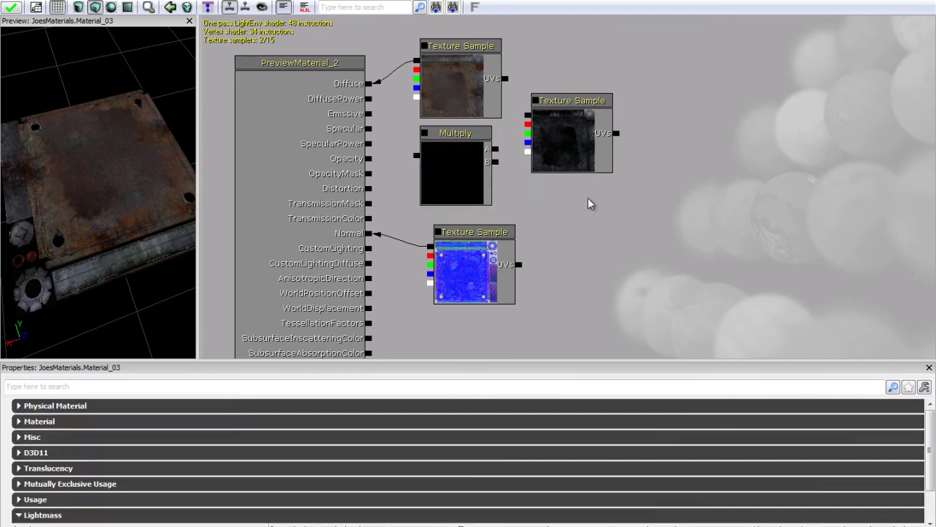
Step: Add a Constant below the Metalbase01_S sample and set its value to 30
right_click(589, 200)
mouse_move(636, 210)
left_click(579, 207)
left_click_drag(578, 191, 545, 183)
left_click(298, 409)
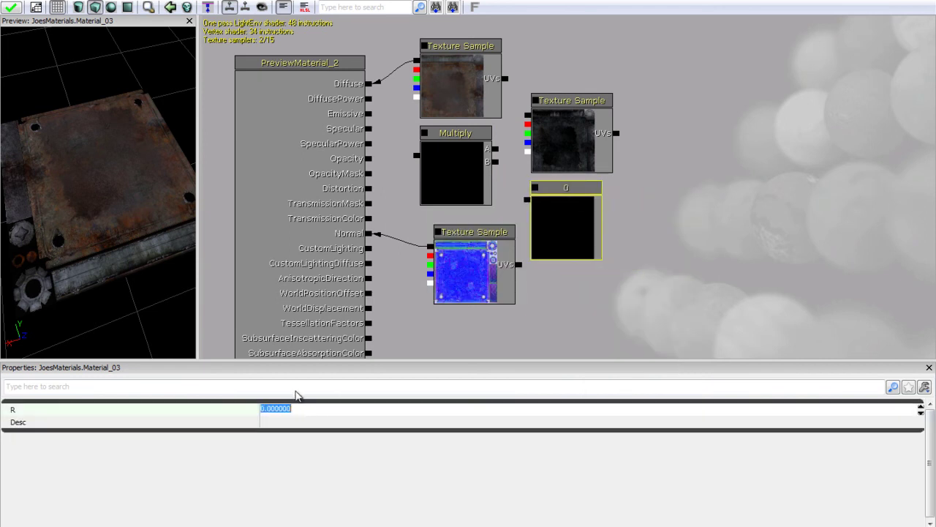
type("3")
key("Return")
Step: Connect the Metalbase01_S sample to Multiply's A, the 30 Constant to its B, and the Multiply output to Specular
left_click_drag(527, 115, 496, 149)
left_click_drag(526, 199, 497, 162)
left_click_drag(414, 159, 369, 131)
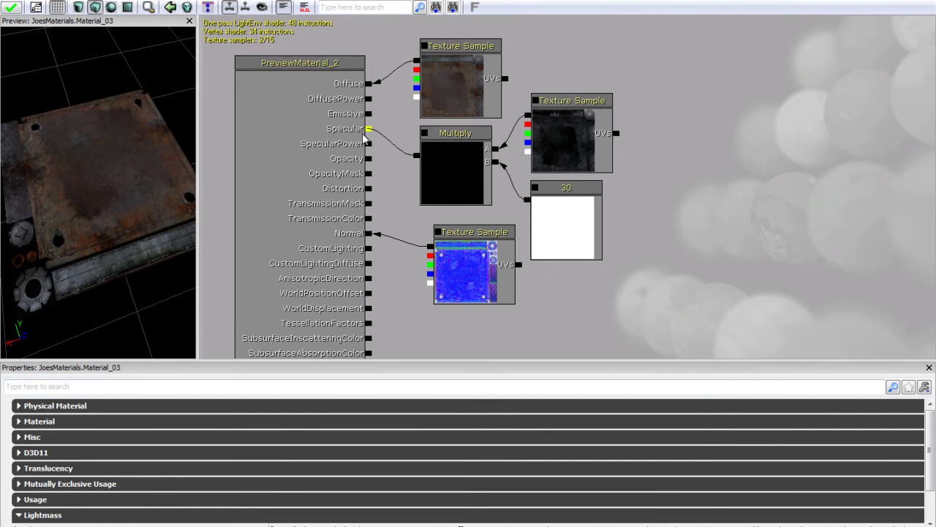
Step: Examine the multiplied specular highlights on the preview cube from several angles and inspect the Constant's value
left_click_drag(98, 140, 84, 163)
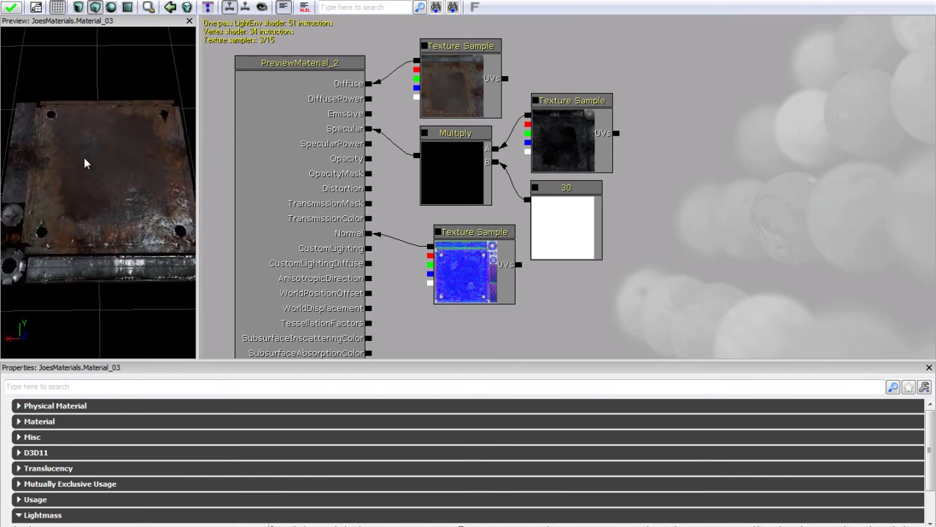
mouse_move(144, 227)
left_mouse_down()
mouse_move(130, 209)
mouse_move(142, 205)
mouse_move(64, 255)
mouse_move(194, 261)
mouse_move(195, 199)
mouse_move(185, 192)
mouse_move(10, 220)
mouse_move(2, 248)
mouse_move(148, 230)
left_mouse_up()
left_click(578, 191)
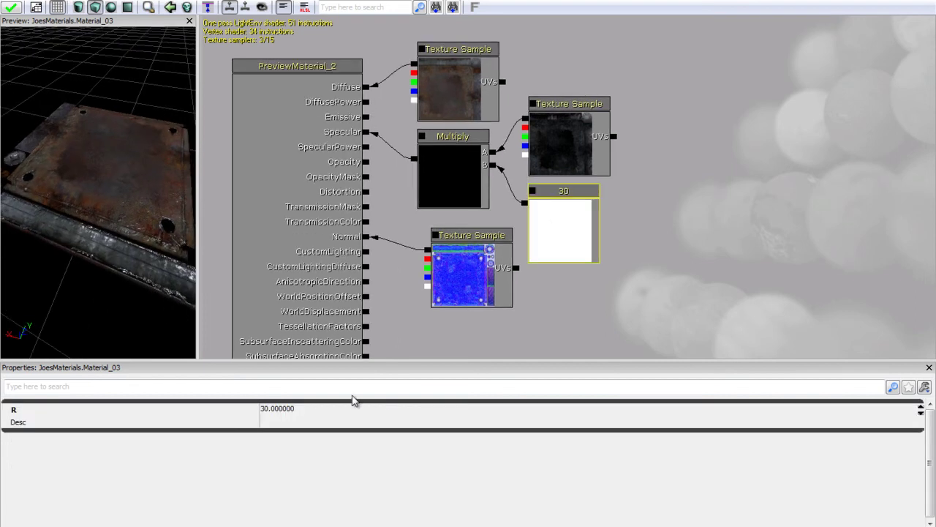
left_click(310, 410)
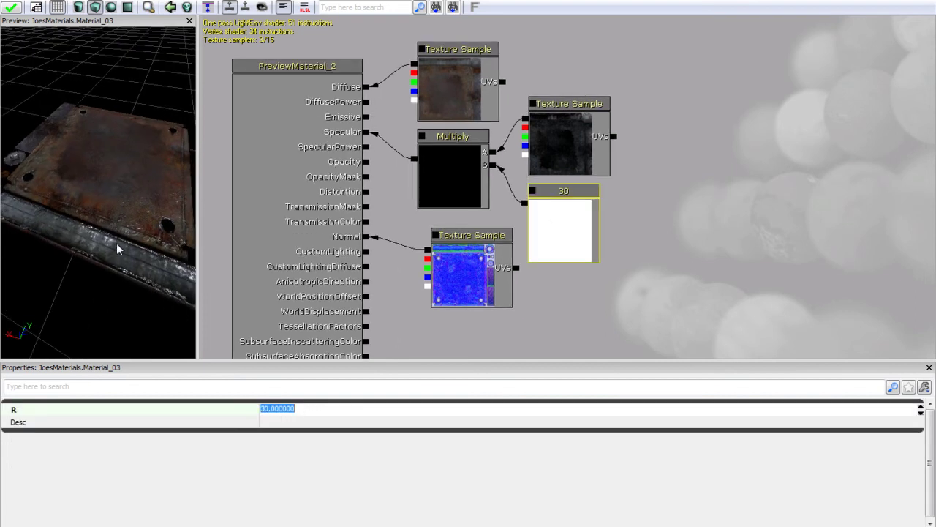
left_click(93, 70)
left_click_drag(57, 137, 126, 177)
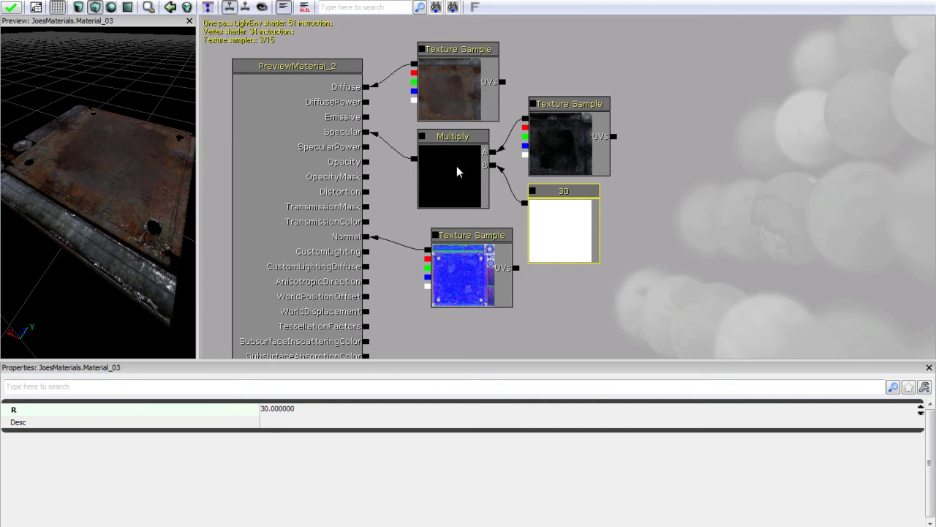
Step: Move the Multiply node, Metalbase01_S sample and 30 Constant together farther from the material node, clearing the space beside SpecularPower
left_click(639, 204)
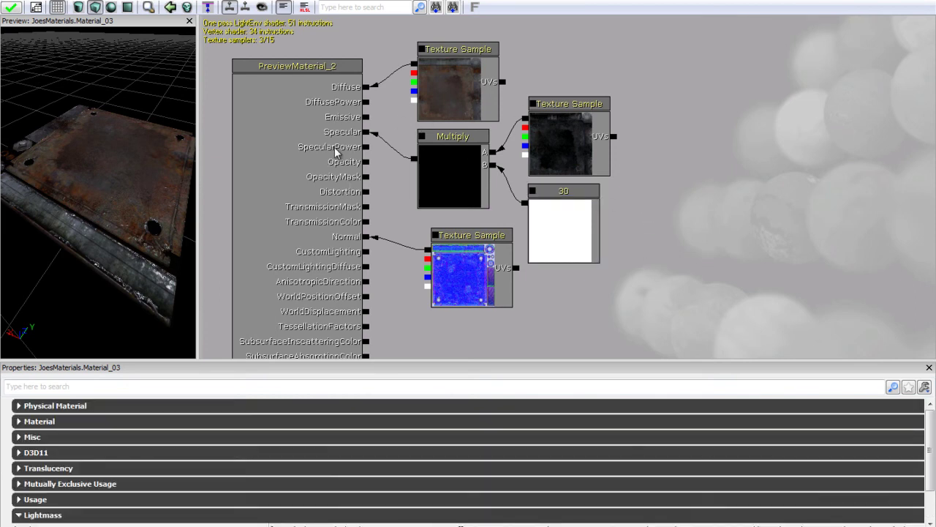
left_click_drag(688, 204, 460, 149, "ctrl+alt")
left_click_drag(556, 114, 681, 39)
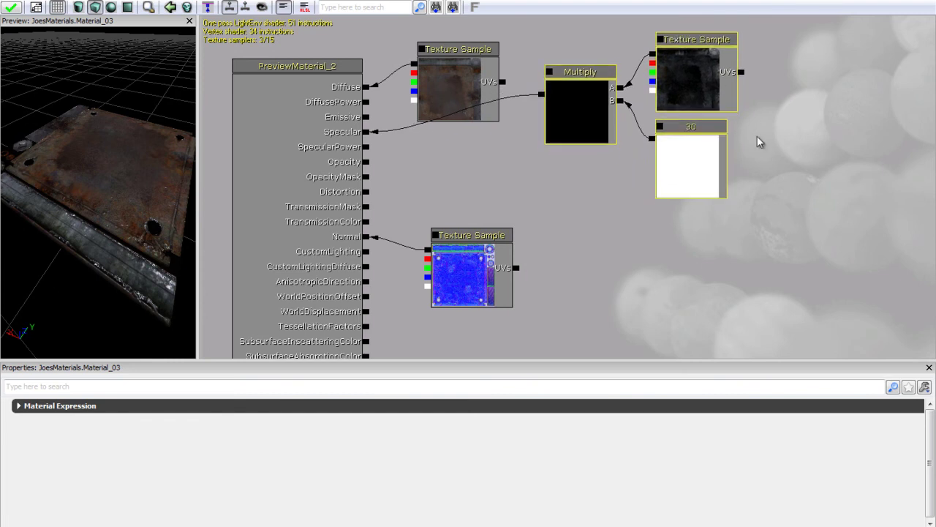
Step: Add a Constant with value 0 below the diffuse sample, connect it to SpecularPower, and examine the highlights on the preview cube
right_click(444, 158)
mouse_move(461, 165)
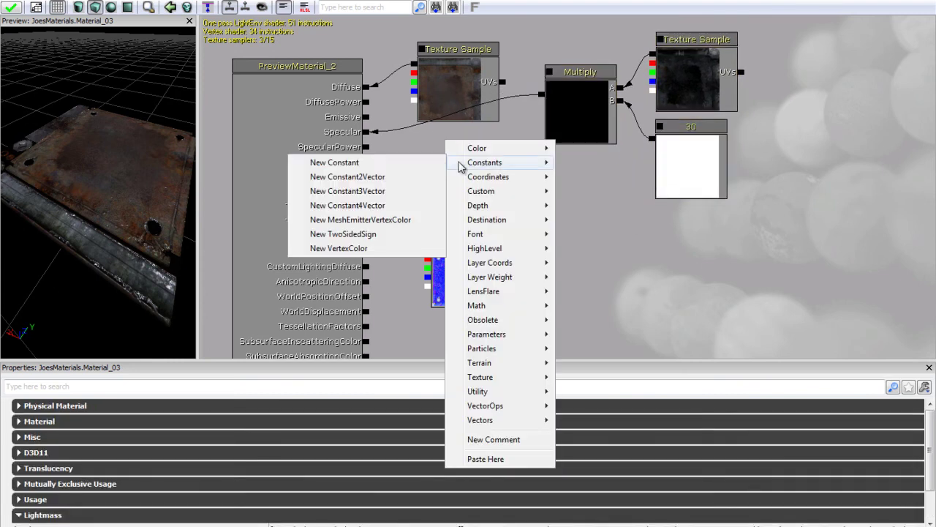
left_click(402, 162)
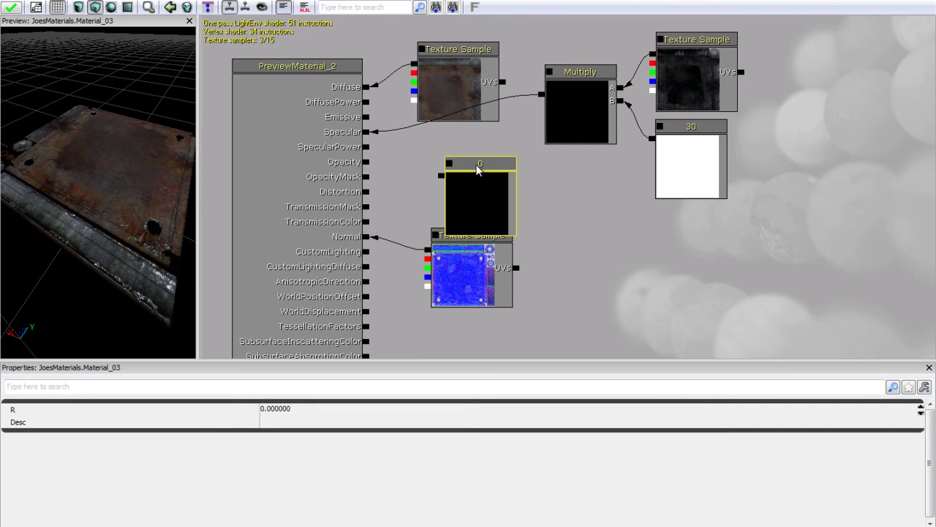
left_click_drag(474, 162, 431, 139)
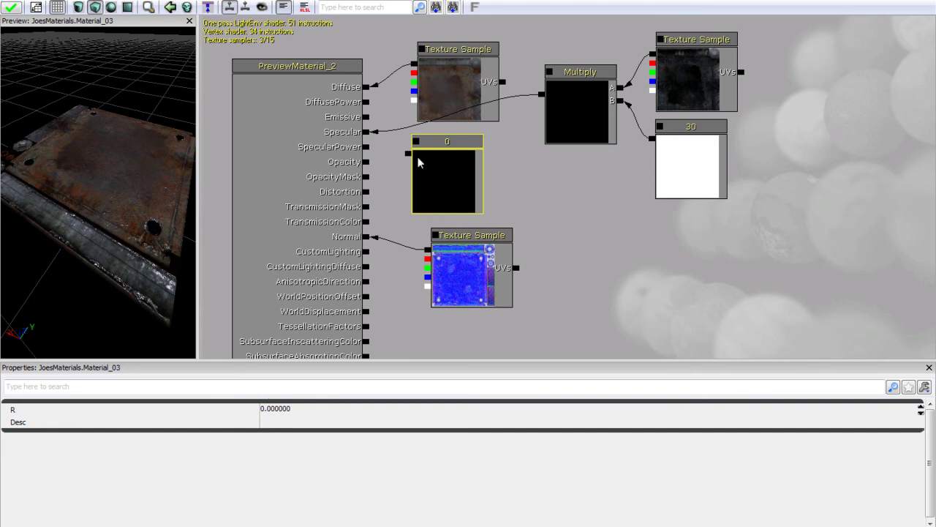
mouse_move(116, 201)
left_mouse_down()
mouse_move(135, 198)
mouse_move(145, 182)
mouse_move(115, 183)
left_mouse_up()
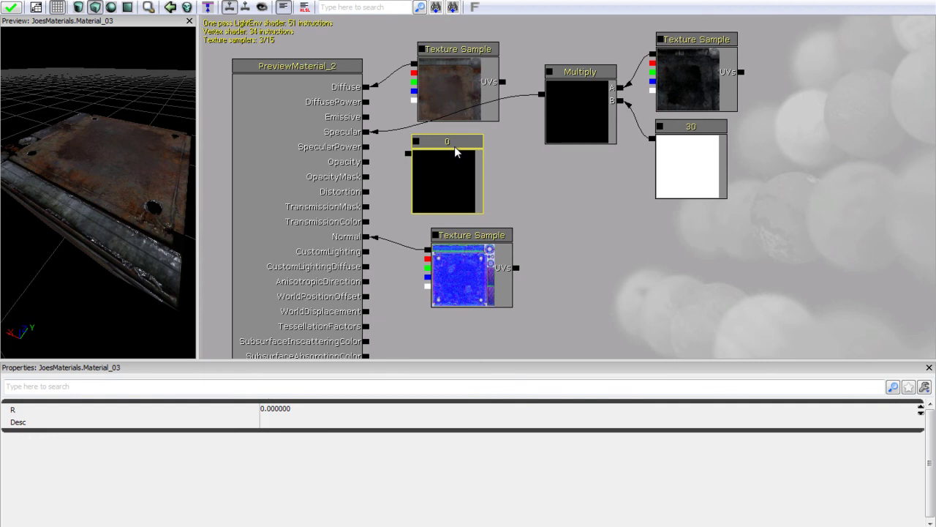
left_click_drag(179, 148, 135, 177)
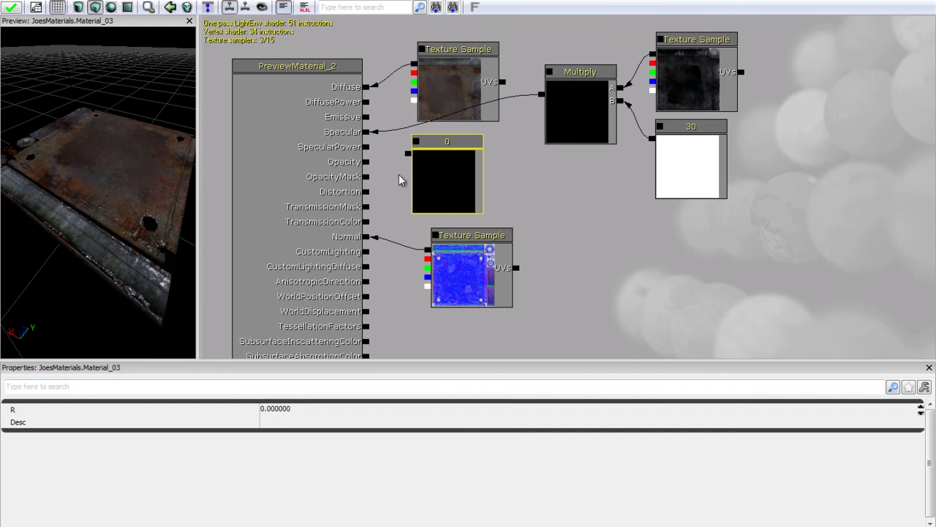
left_click_drag(410, 155, 366, 151)
left_click_drag(159, 232, 45, 29)
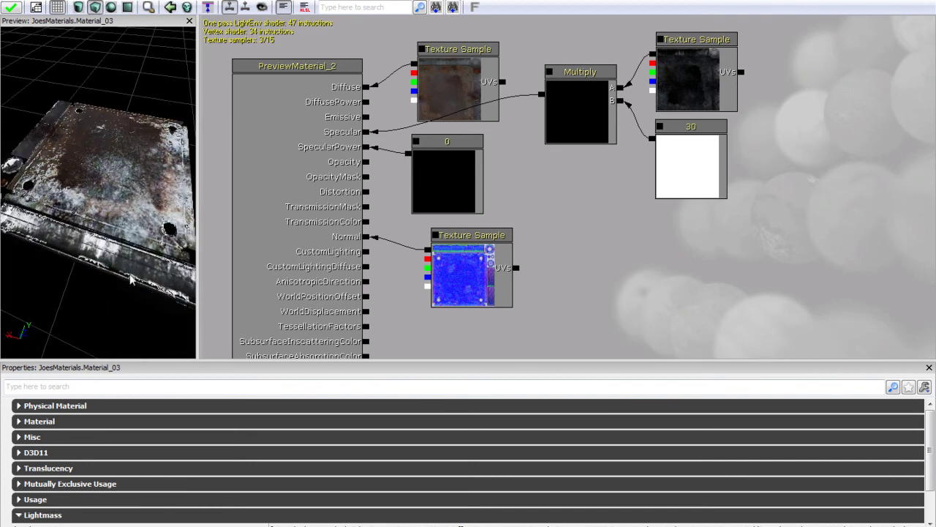
Step: Try a value of 500 for the SpecularPower Constant and examine the highlights on the preview cube
left_click(457, 145)
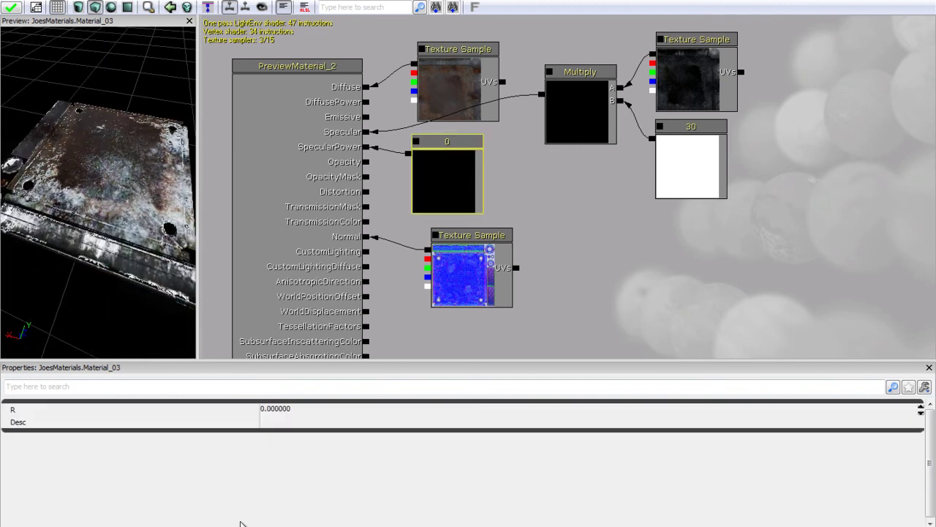
left_click(311, 408)
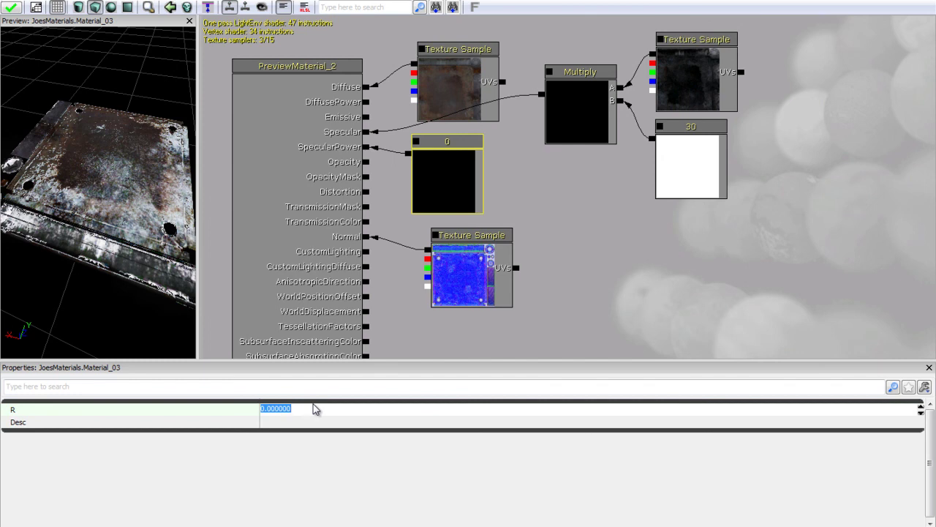
type("500")
key("Return")
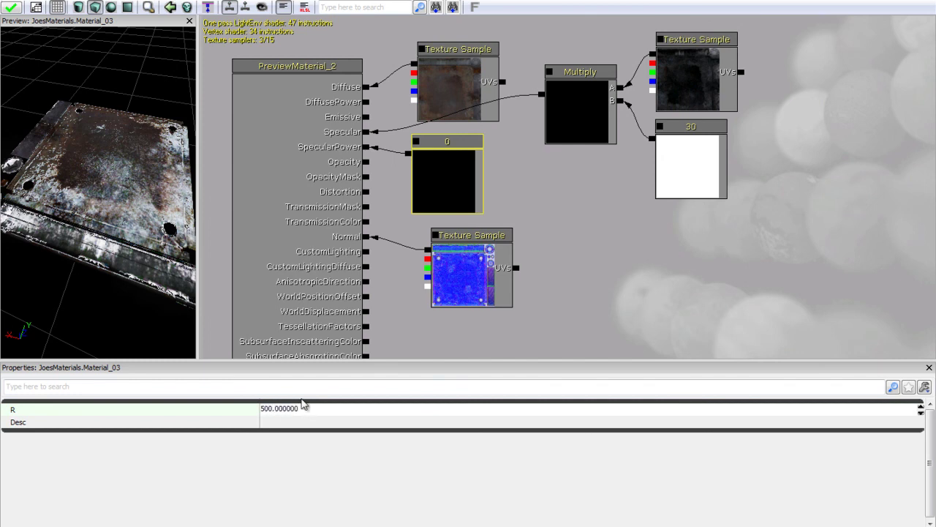
left_click_drag(137, 245, 110, 219)
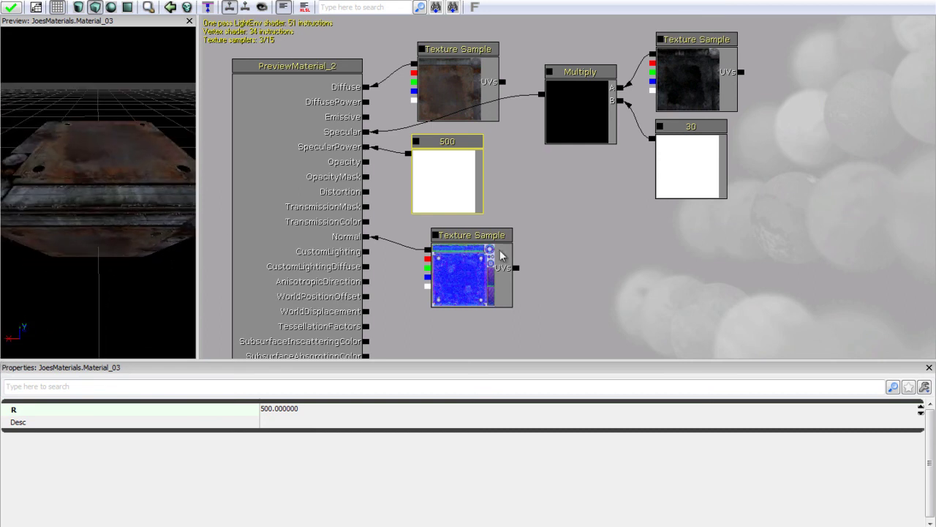
Step: Try a value of 200 for the SpecularPower Constant and examine the preview cube
left_click(296, 411)
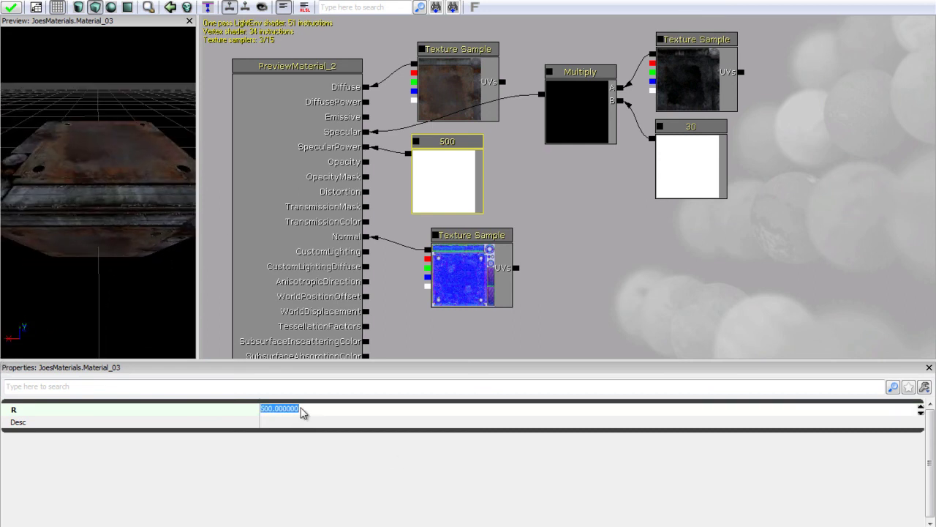
type("20")
key("Return")
left_click_drag(115, 178, 90, 140)
Step: Try a value of 50 for the SpecularPower Constant and orbit the preview cube to compare the highlights
left_click(295, 410)
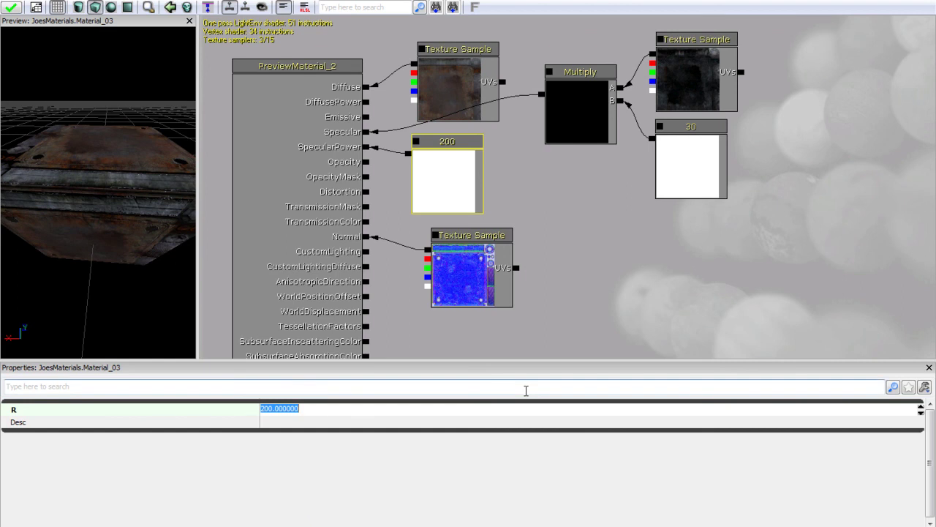
type("50")
key("Return")
left_click_drag(135, 195, 398, 176)
Step: Set the SpecularPower Constant to 20 and examine the metal highlights on all sides of the preview cube
left_click(328, 410)
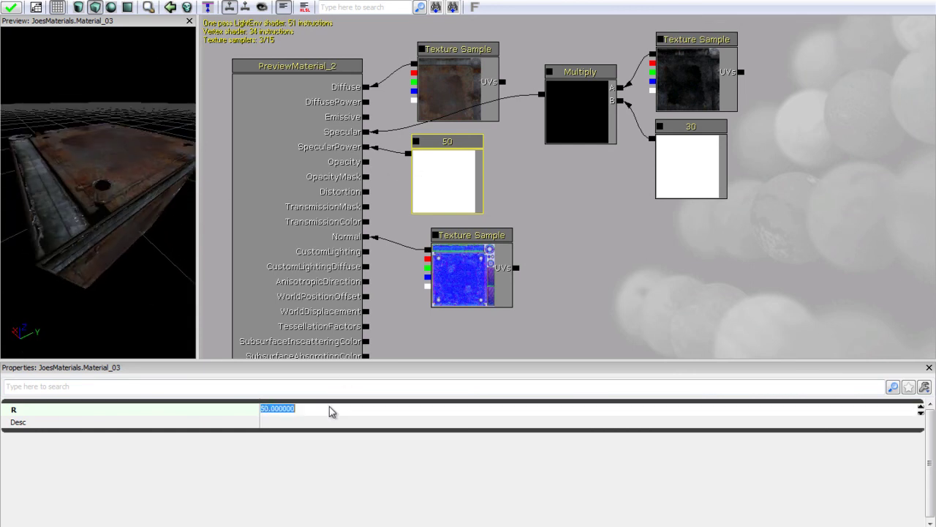
type("20")
key("Return")
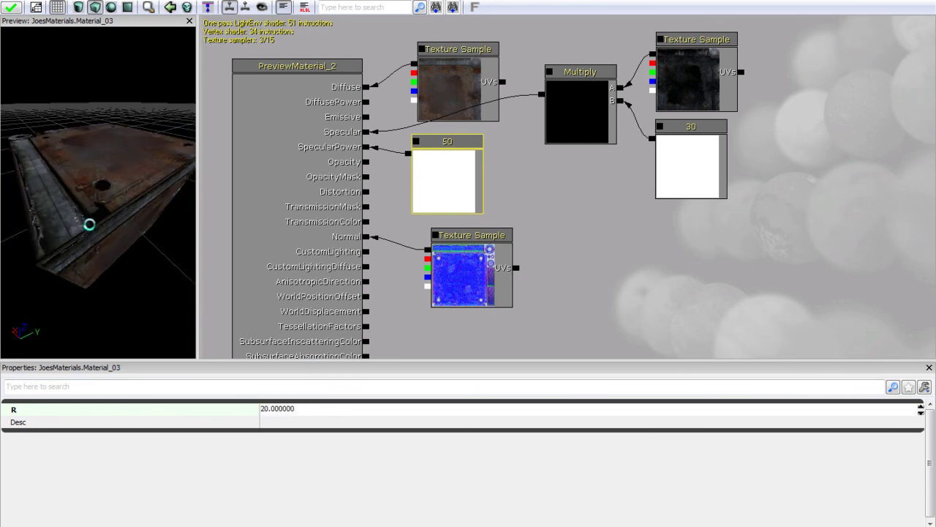
left_click_drag(90, 211, 6, 37)
left_click_drag(110, 78, 2, 102)
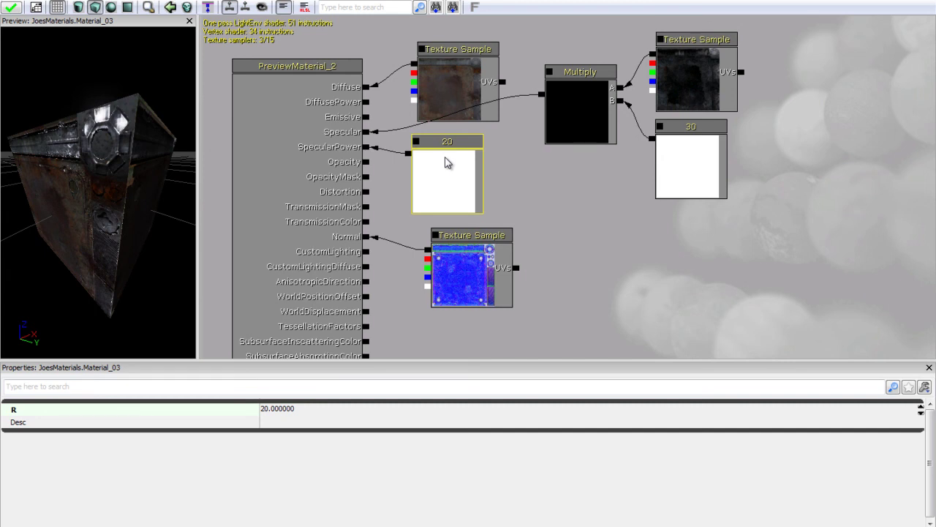
left_click_drag(104, 146, 8, 268)
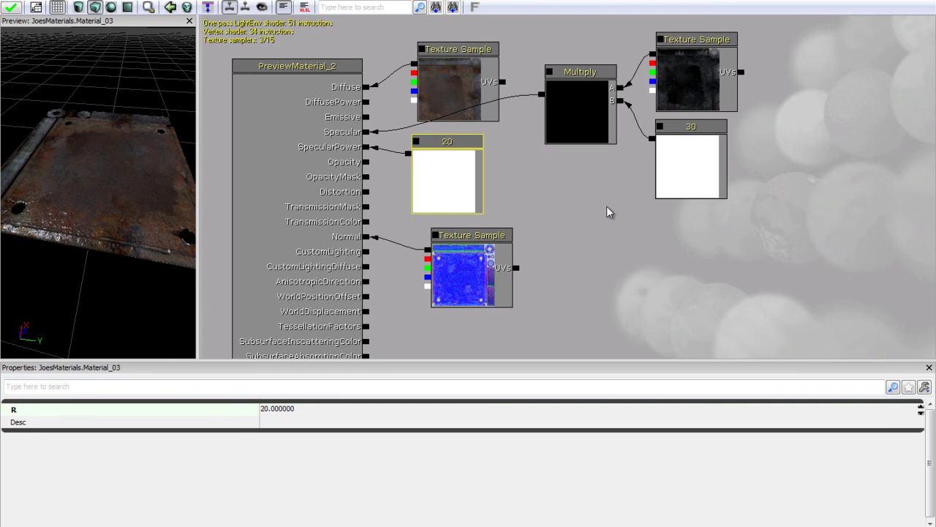
left_click_drag(142, 193, 3, 57)
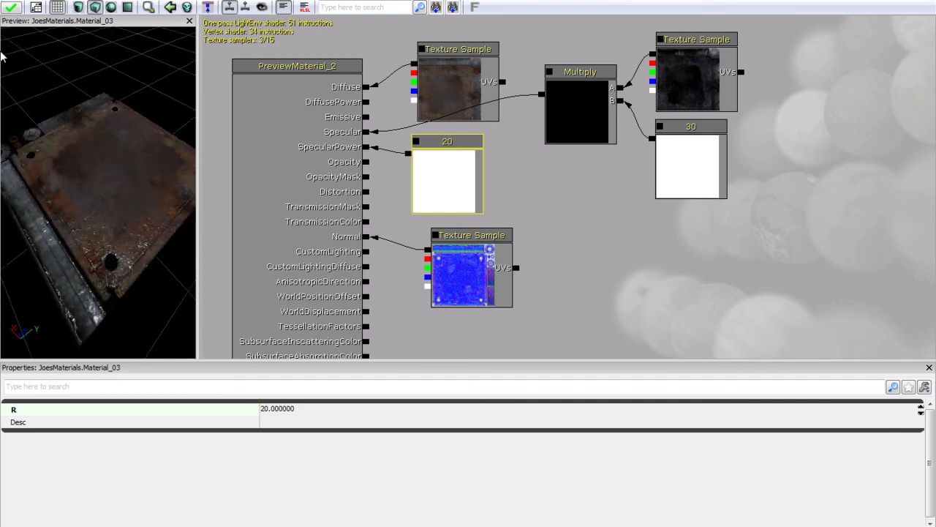
Step: Apply the changes to Material_03 and clear the metal search and texture filter in the Content Browser
left_click(19, 8)
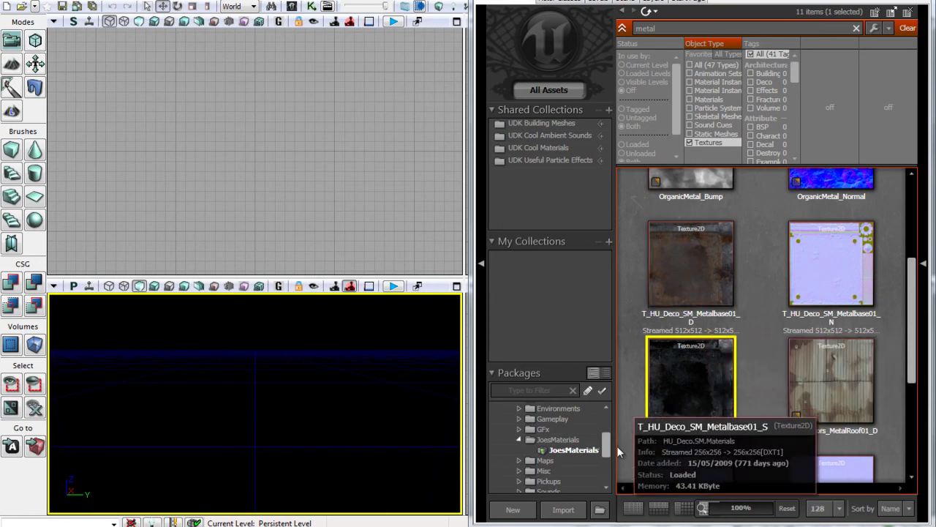
right_click(586, 454)
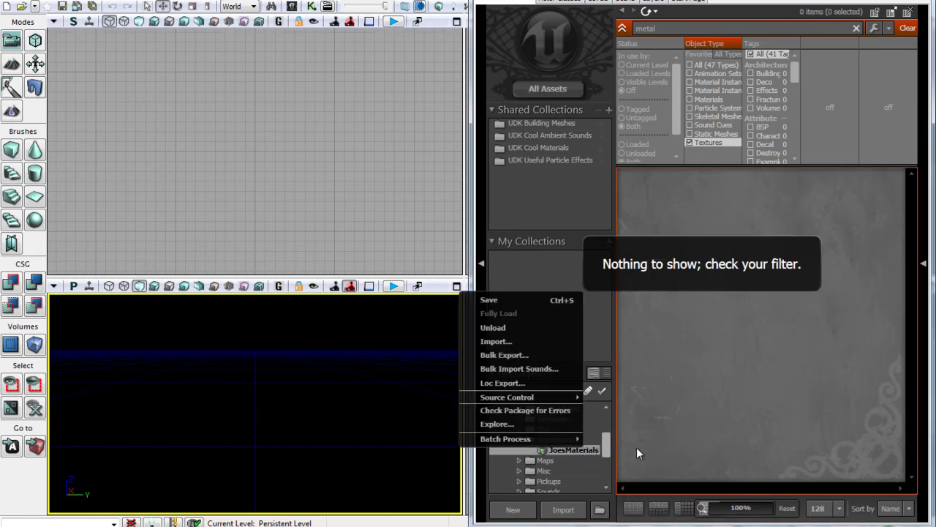
key("Escape")
left_click(907, 28)
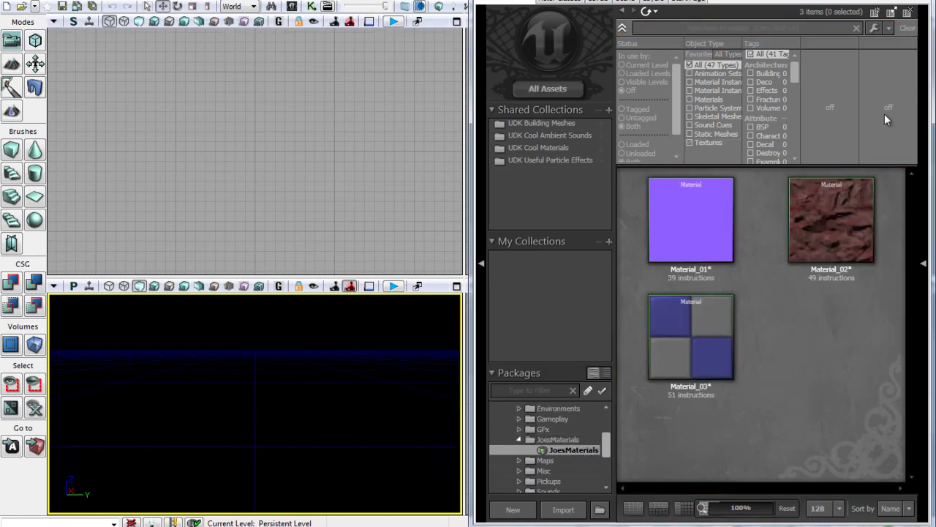
Step: Save the JoesMaterials package
right_click(585, 448)
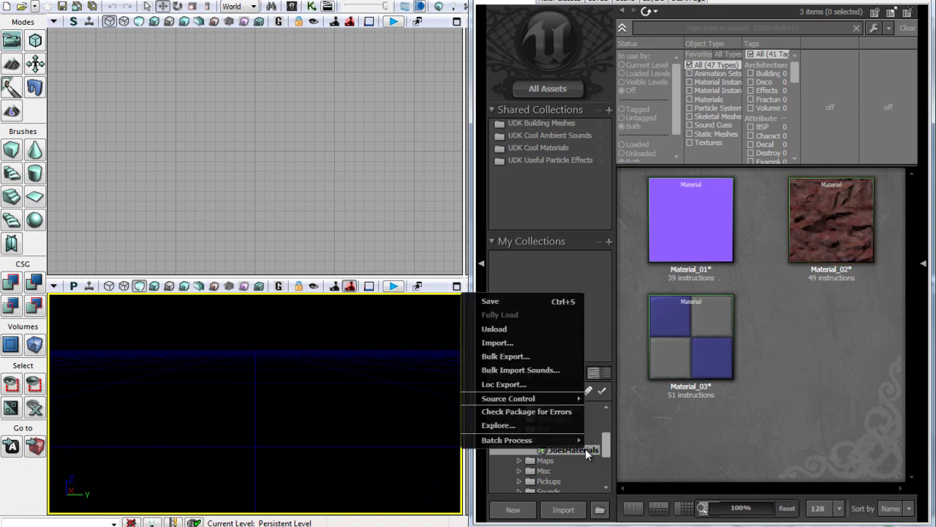
left_click(534, 302)
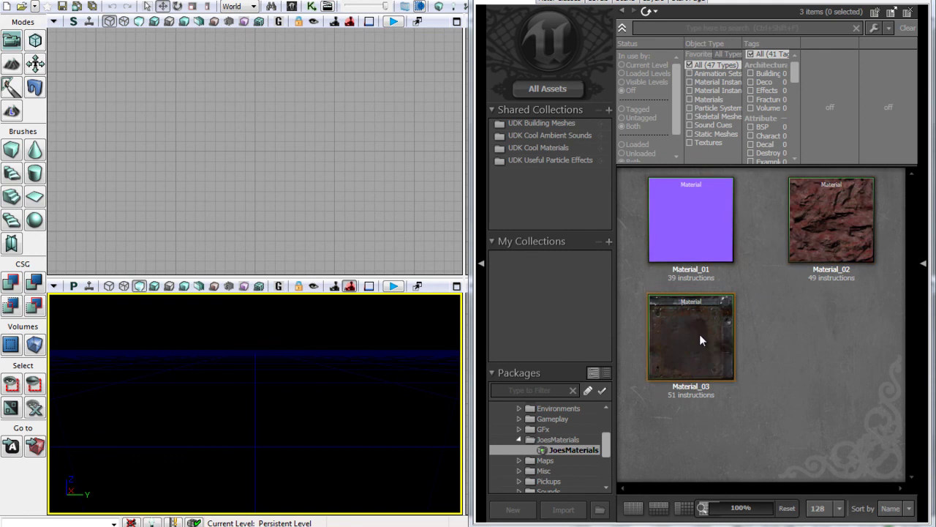
mouse_move(700, 334)
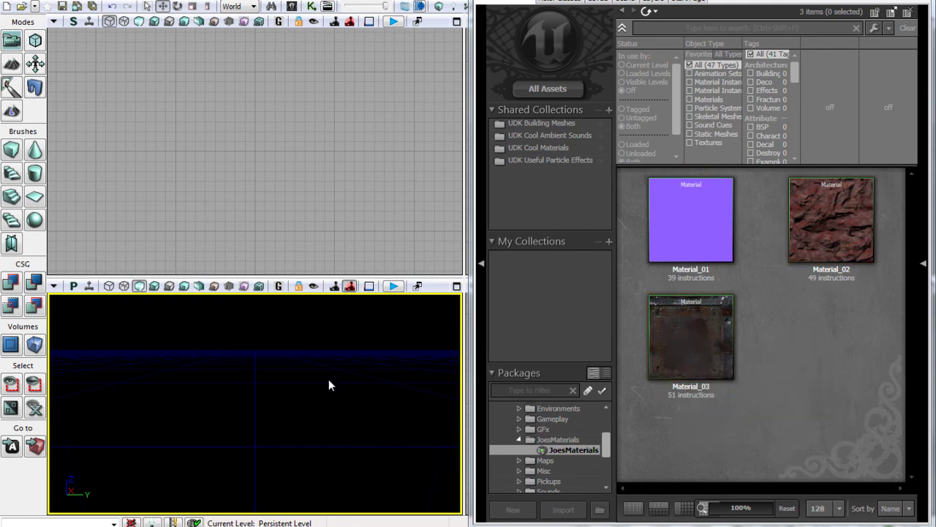
Step: Add the builder brush as a solid cube in the level and apply Material_03 to its front face
left_click(11, 282)
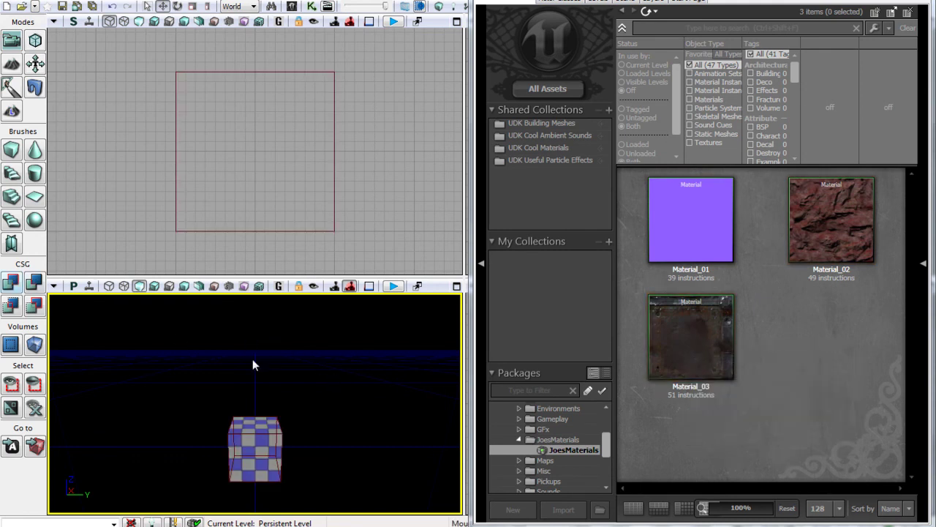
left_click_drag(318, 384, 245, 406)
left_click(675, 353)
left_click_drag(665, 363, 280, 393)
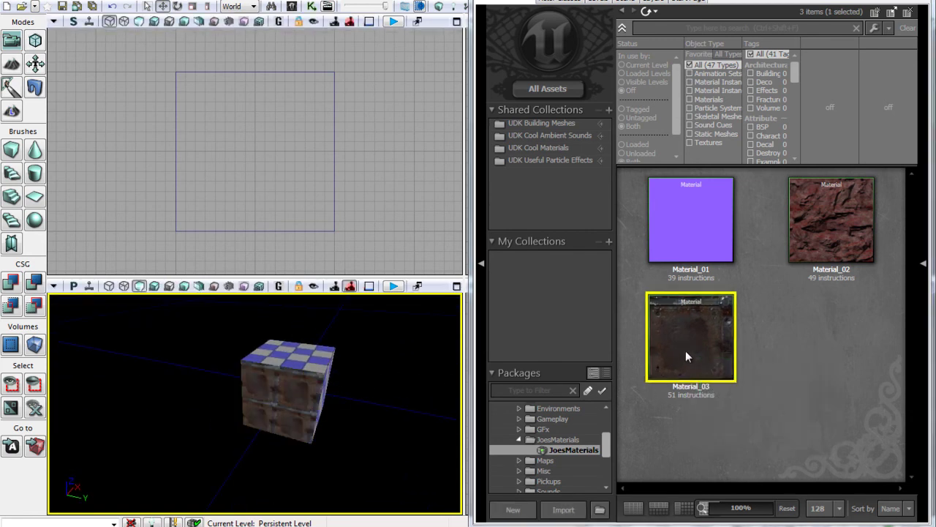
Step: Set the front face's simple texture scaling to 1.5 in its surface properties and apply it
left_click(282, 393)
key("F5")
left_click(320, 153)
left_click(316, 164)
left_click(441, 162)
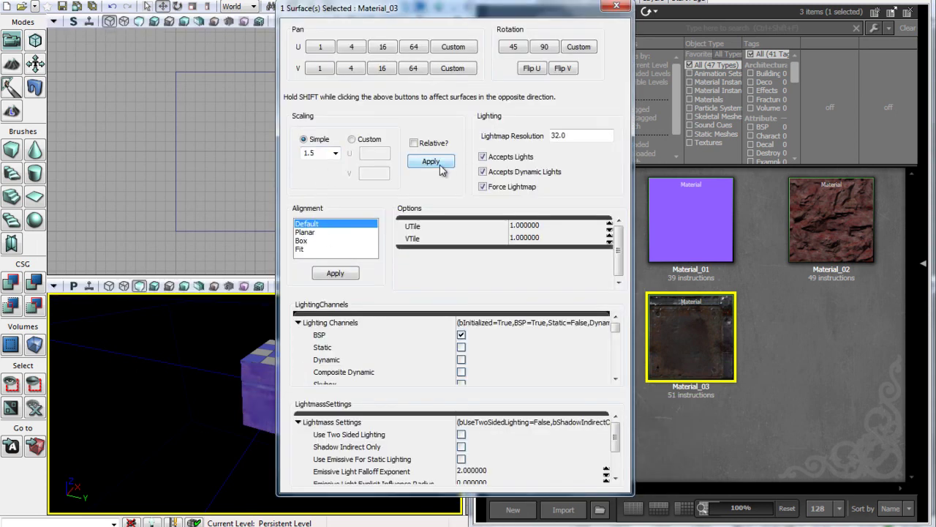
left_click(617, 6)
Step: Add a point light near the cube and examine how it lights the metal face
scroll(415, 331, "up", 10)
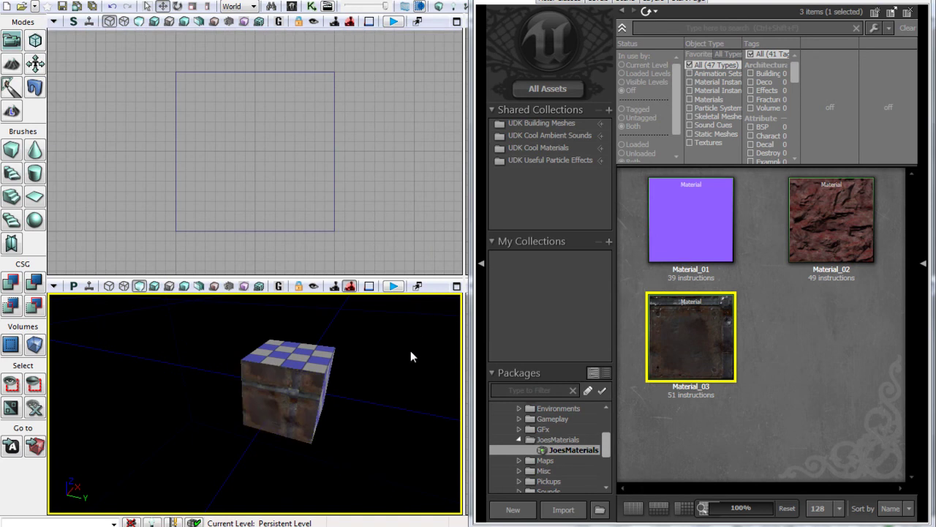
left_click_drag(463, 296, 463, 395)
right_click(372, 421)
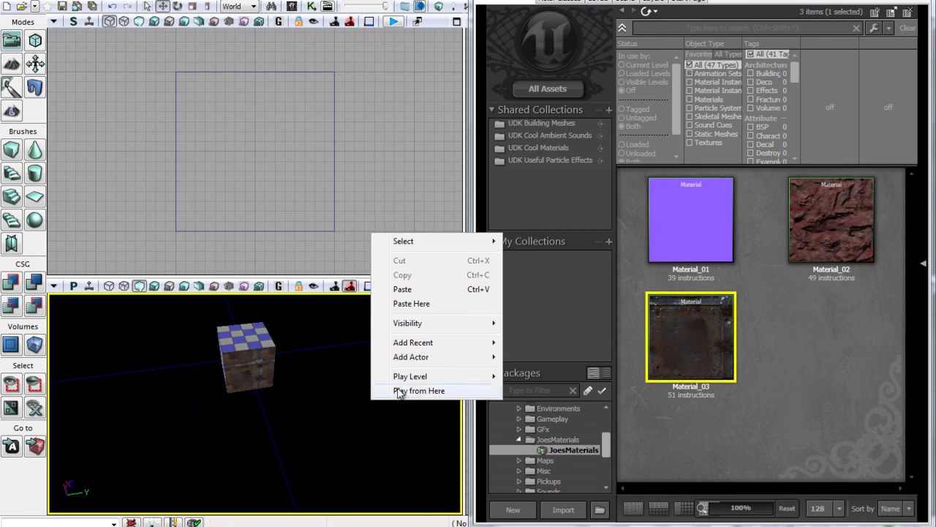
mouse_move(403, 362)
left_click(350, 357)
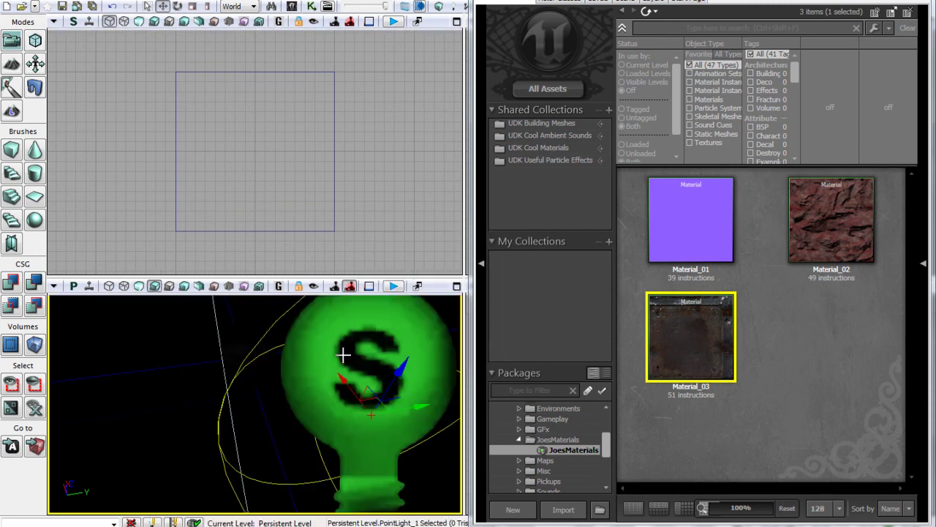
scroll(265, 381, "down", 5)
left_click_drag(265, 384, 226, 341)
left_click_drag(266, 417, 226, 346)
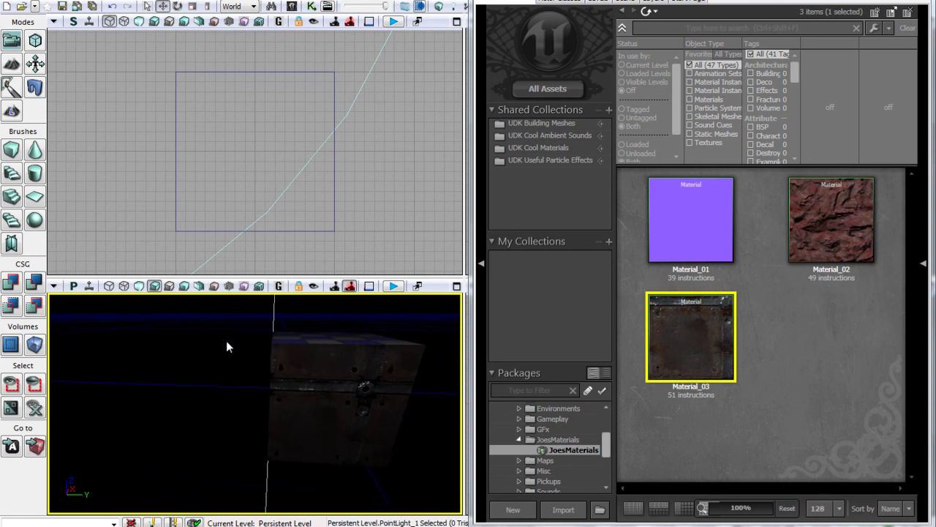